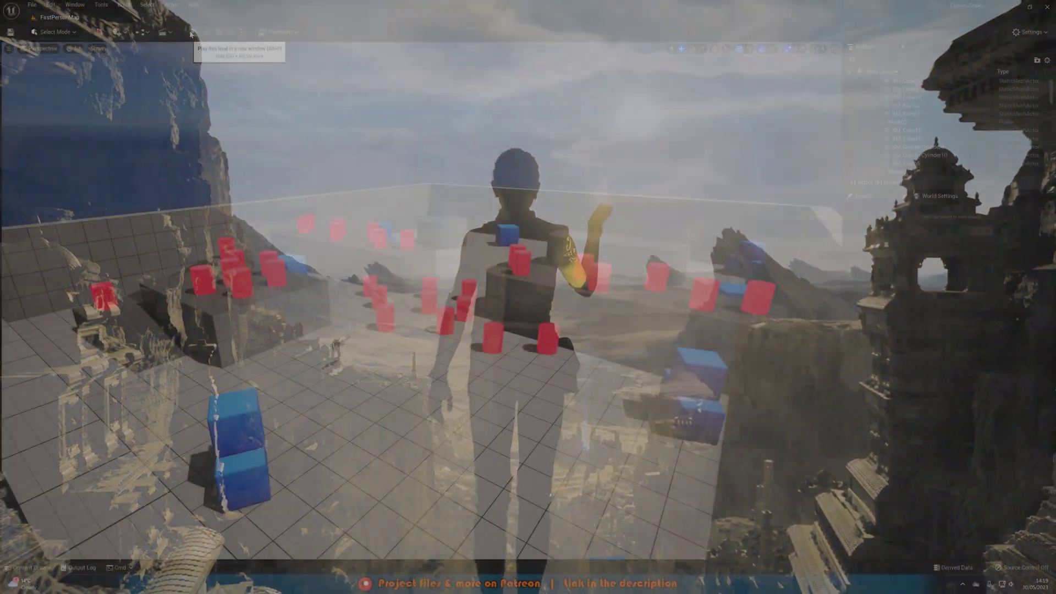
Step: Play the level in first person, pick up the rifle and fire it across the arena
click(191, 34)
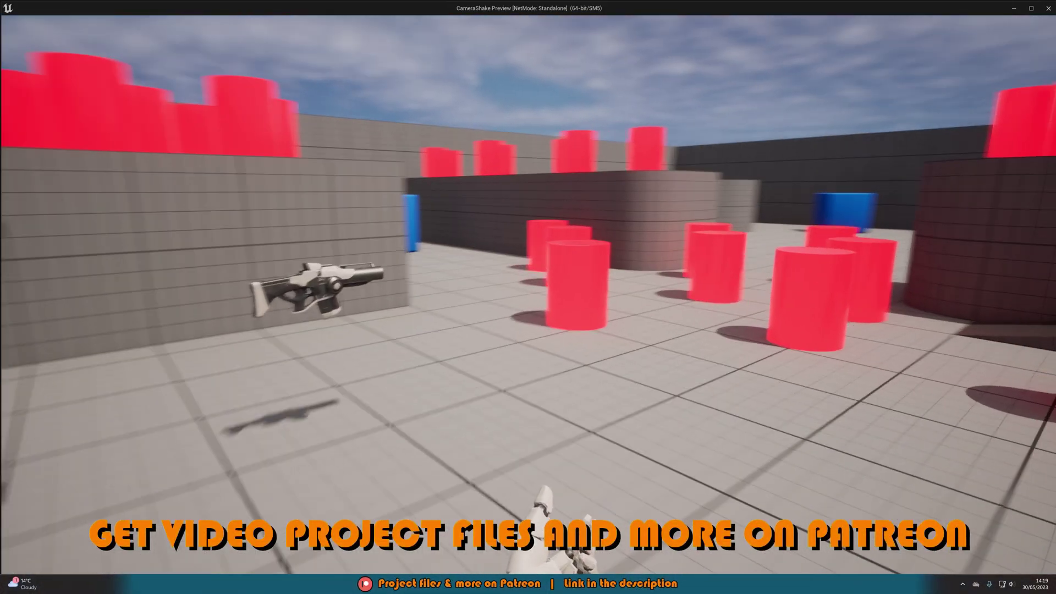
key(w)
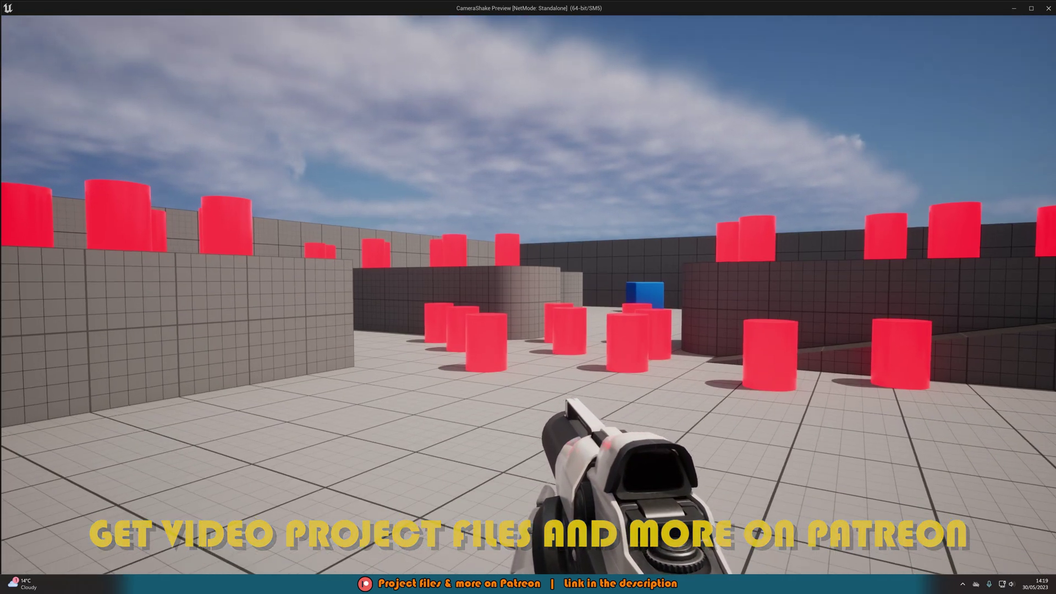
click(528, 296)
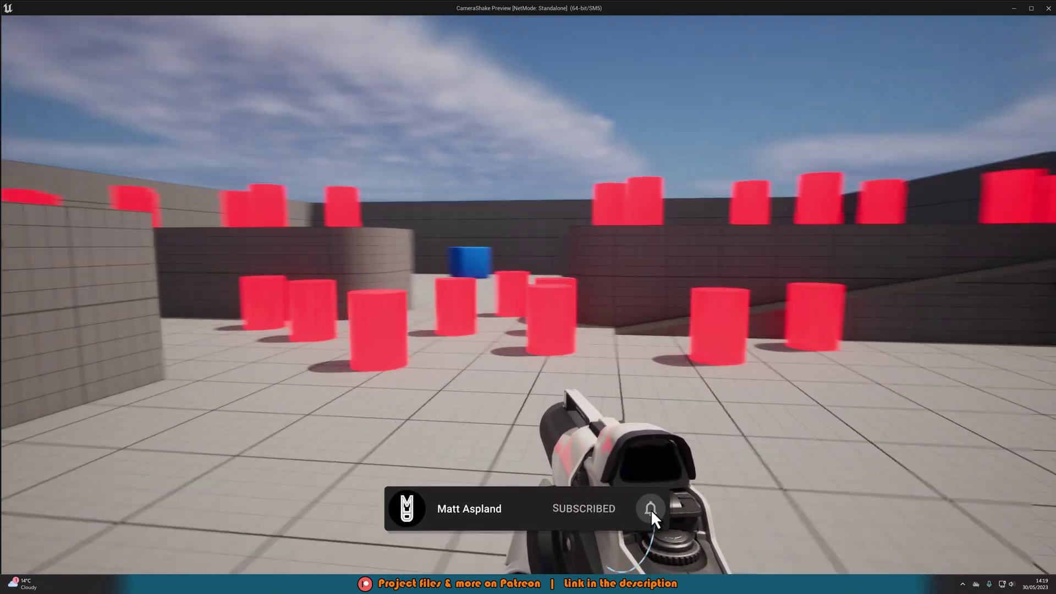
Step: Shoot the red explosive barrels around the arena, ramp and far platform so they explode
click(528, 297)
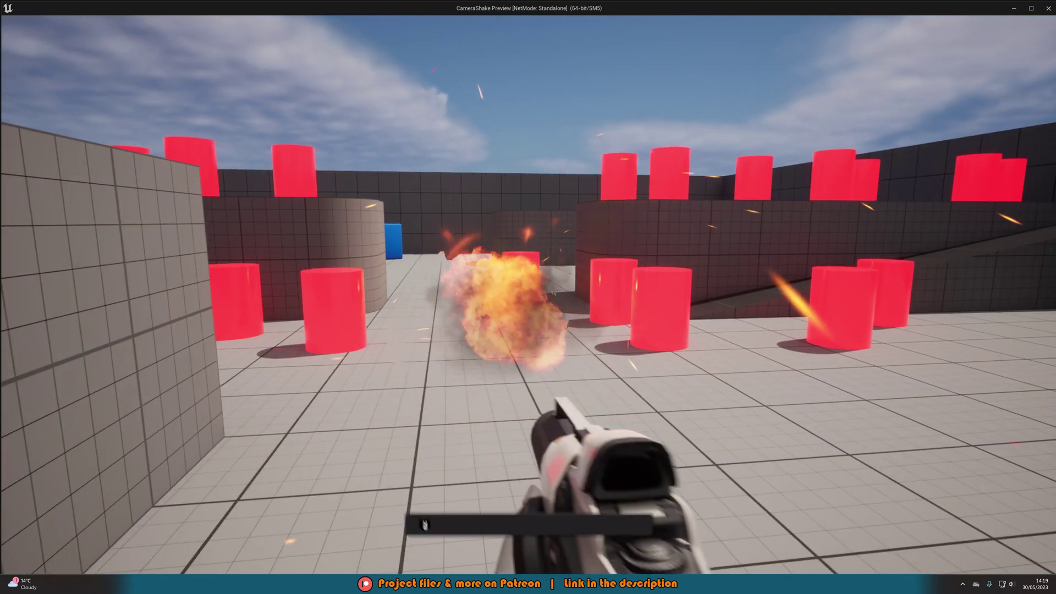
click(528, 297)
click(528, 297)
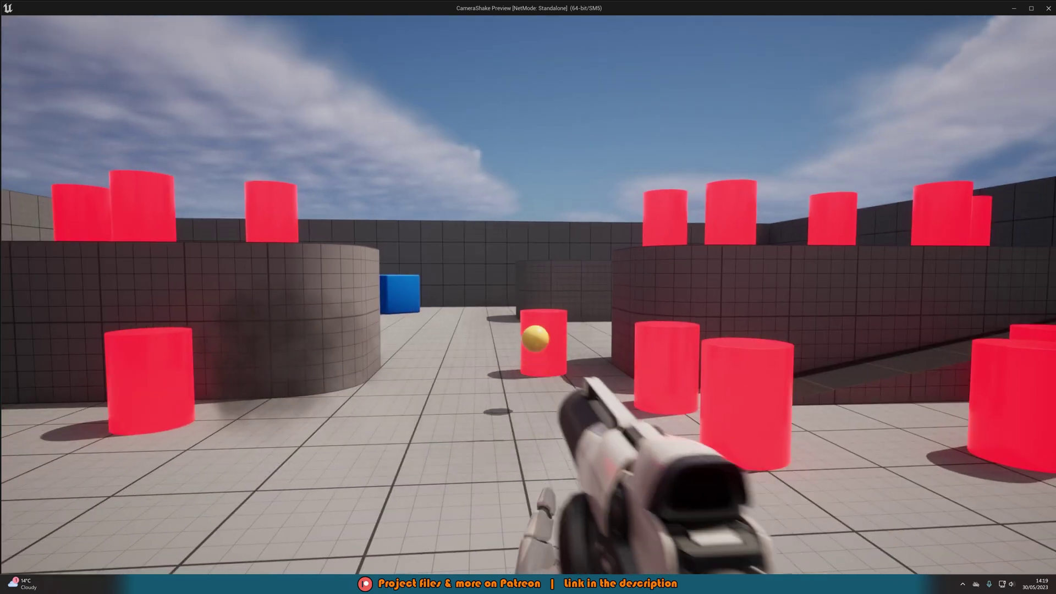
click(528, 297)
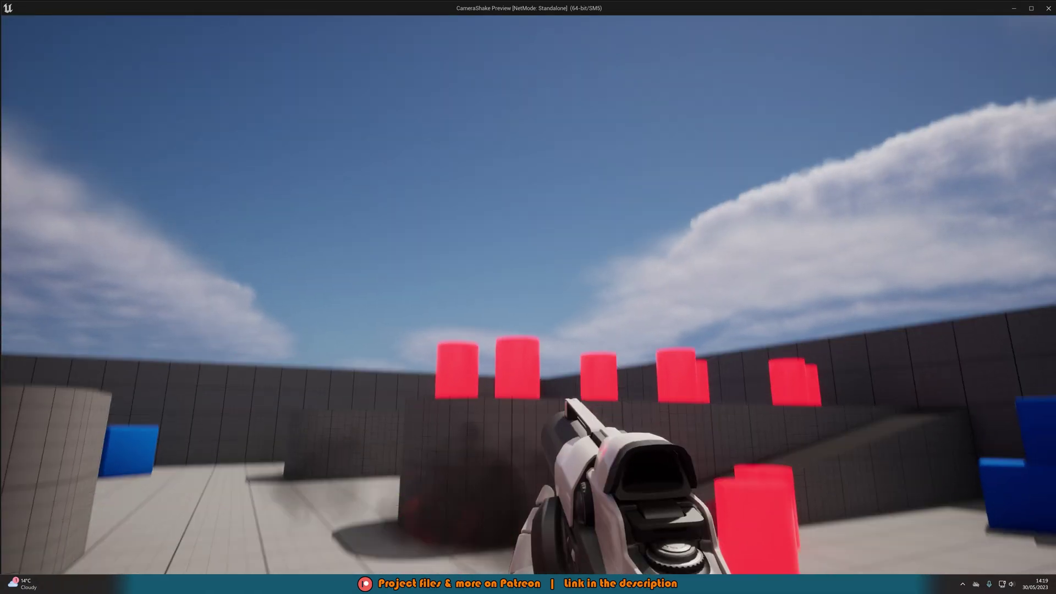
click(528, 297)
click(528, 297)
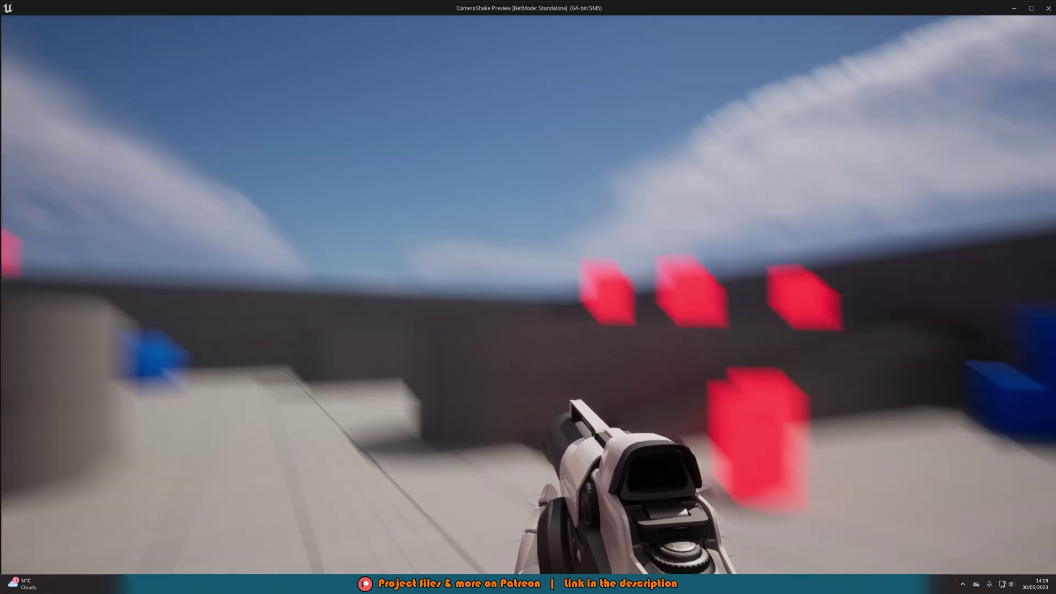
click(528, 297)
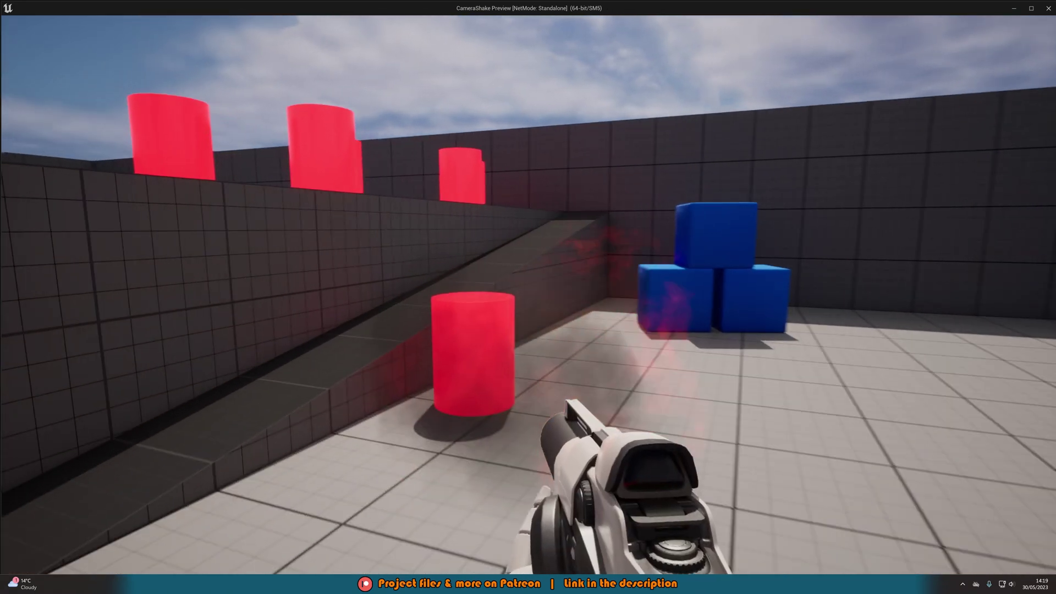
click(527, 297)
click(528, 297)
click(528, 297)
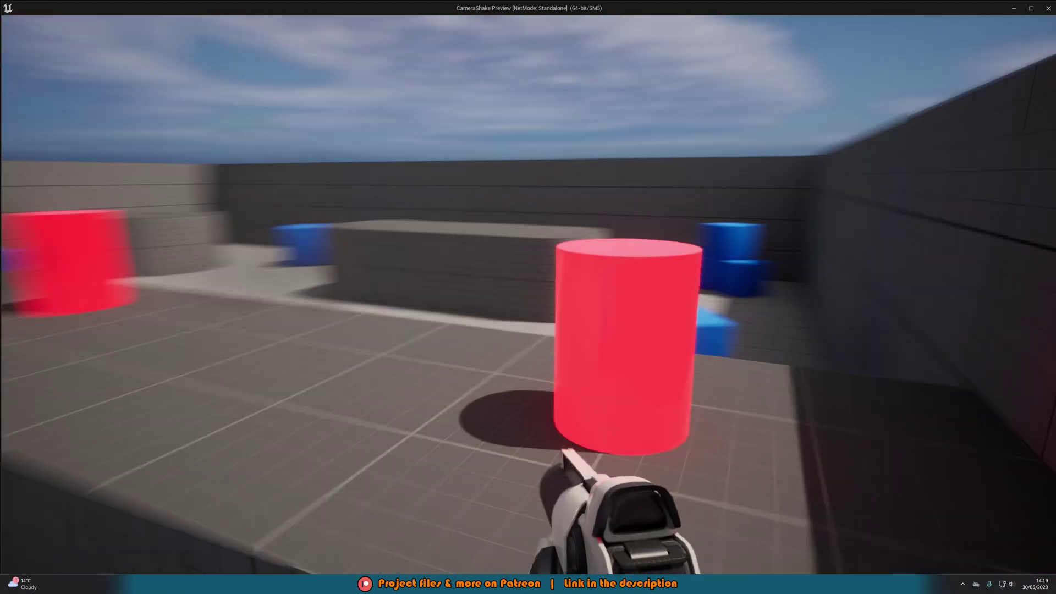
click(528, 297)
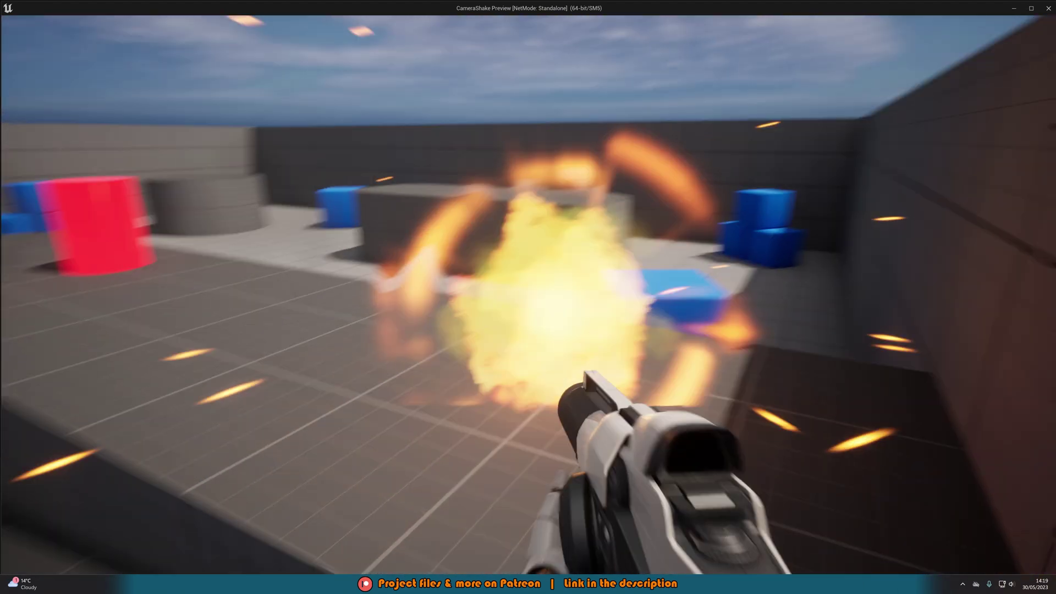
click(528, 297)
click(528, 297)
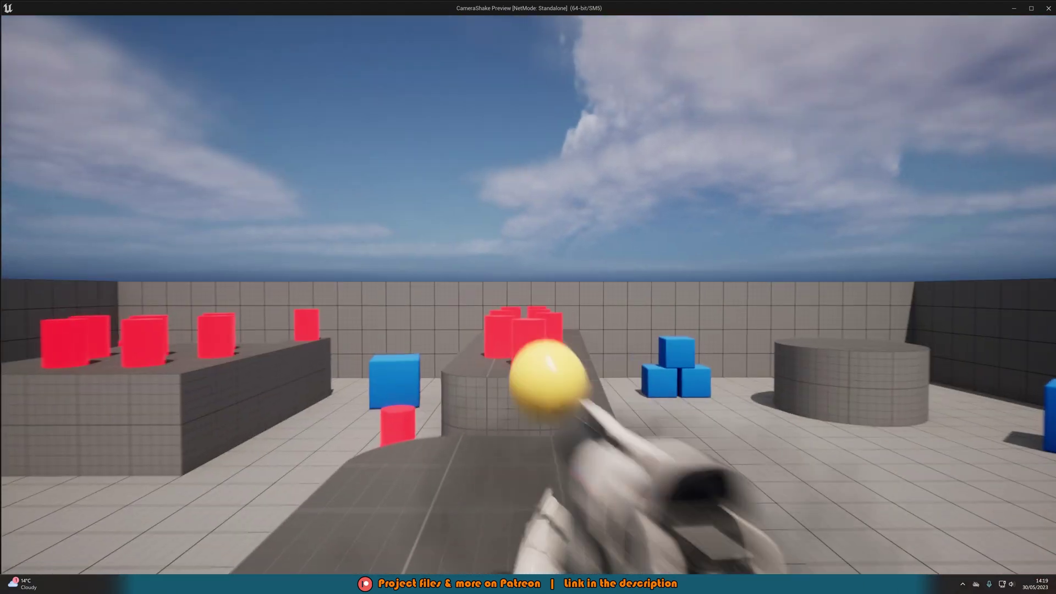
click(528, 297)
click(528, 297)
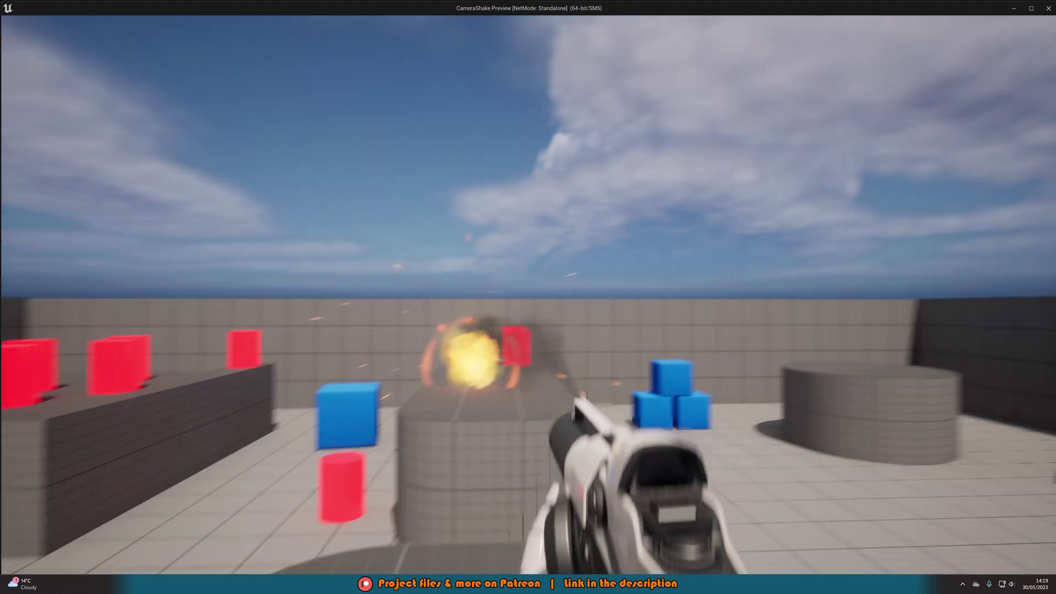
click(527, 297)
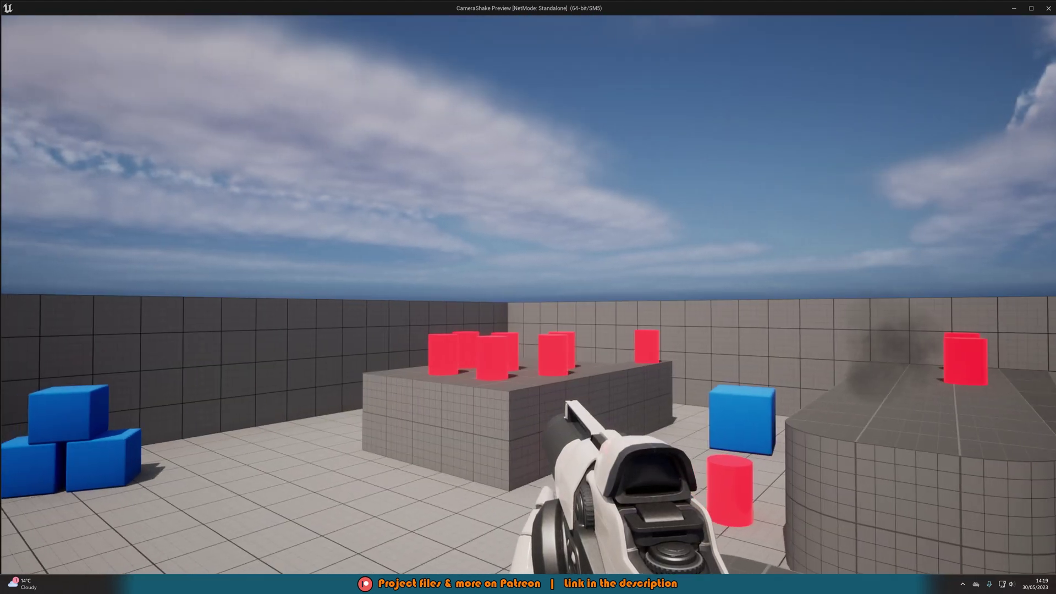
click(528, 297)
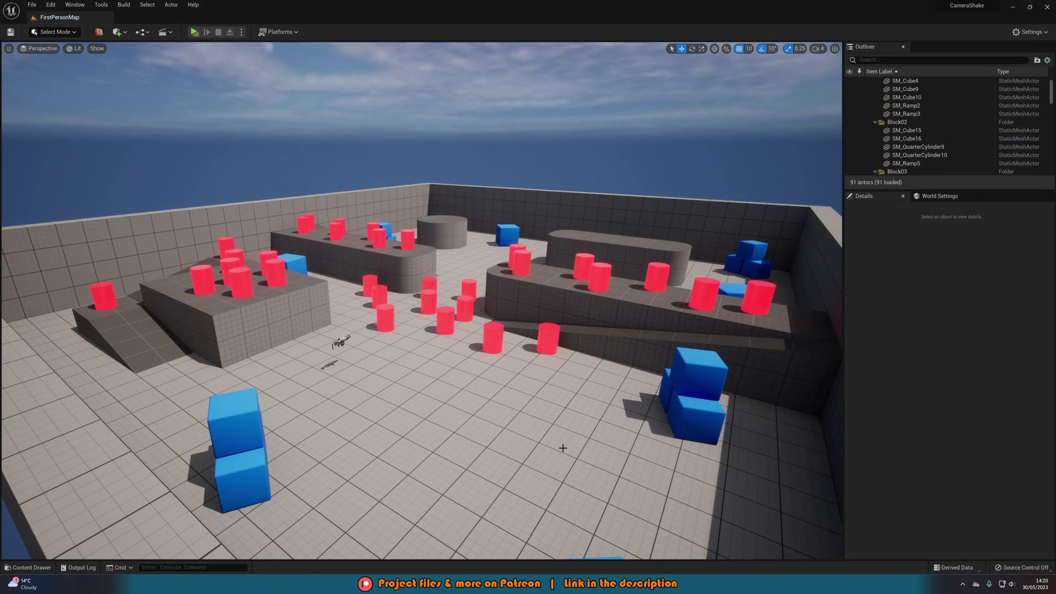
Step: Open the Content Drawer with Ctrl+Space to show the Content folder
key(ctrl+space)
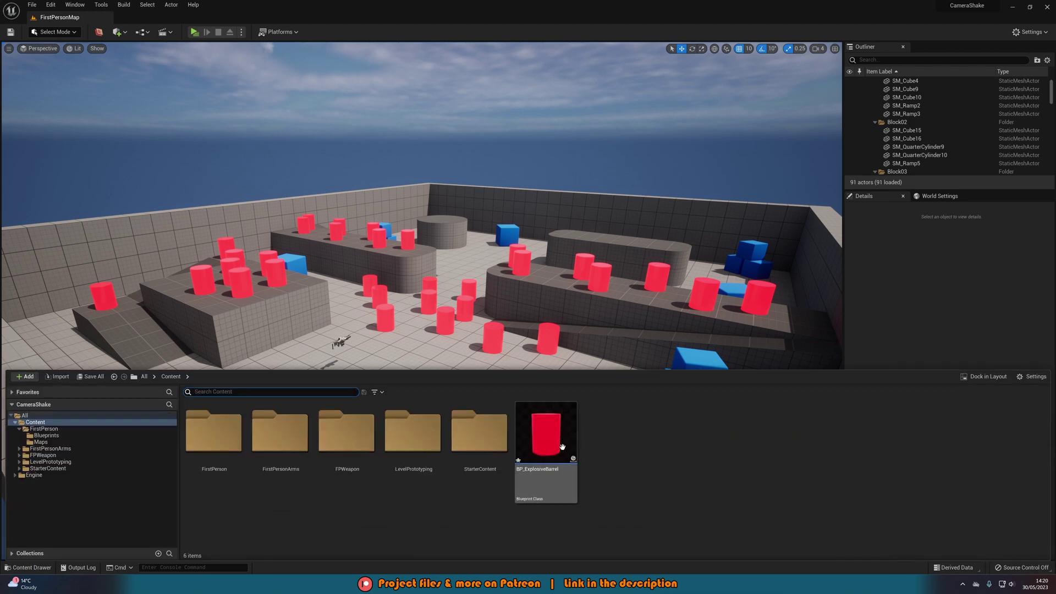
Step: Create a Blueprint class with parent MatineeCameraShake, found by searching 'camerashake'
right_click(624, 456)
click(671, 237)
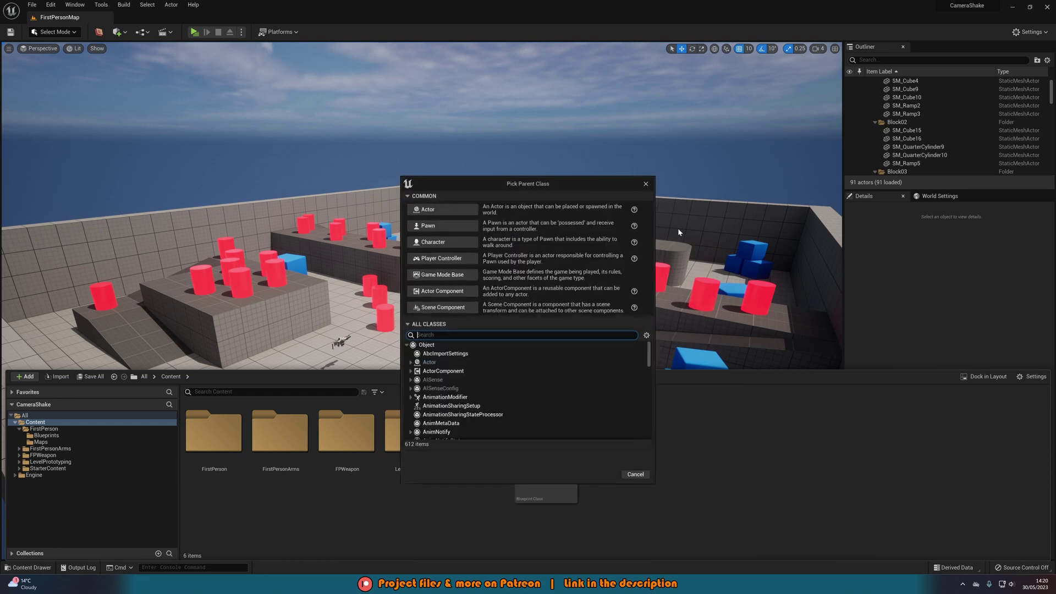
click(415, 327)
click(411, 328)
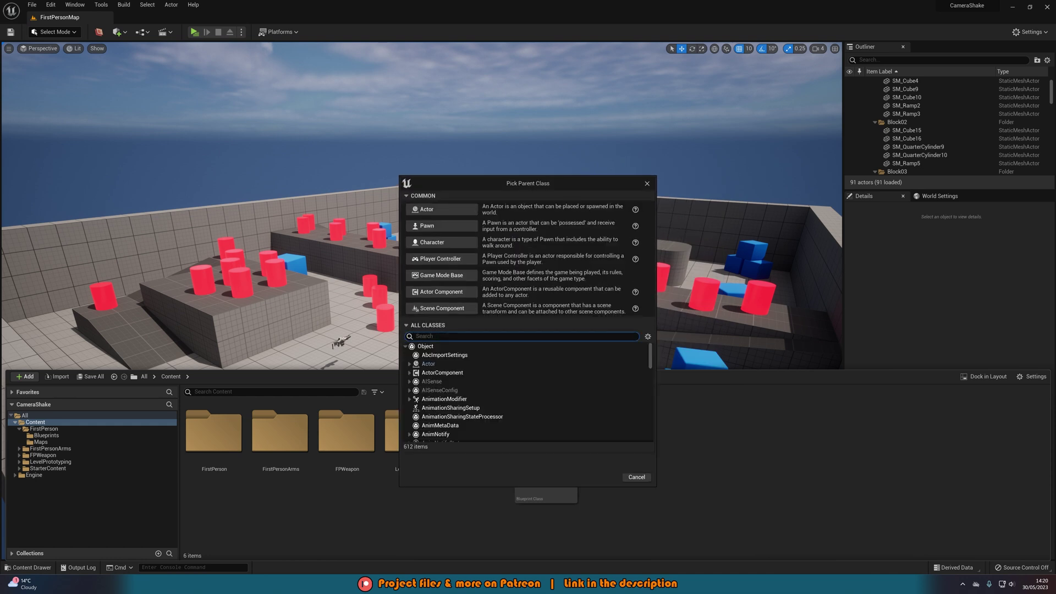
text(camerashake)
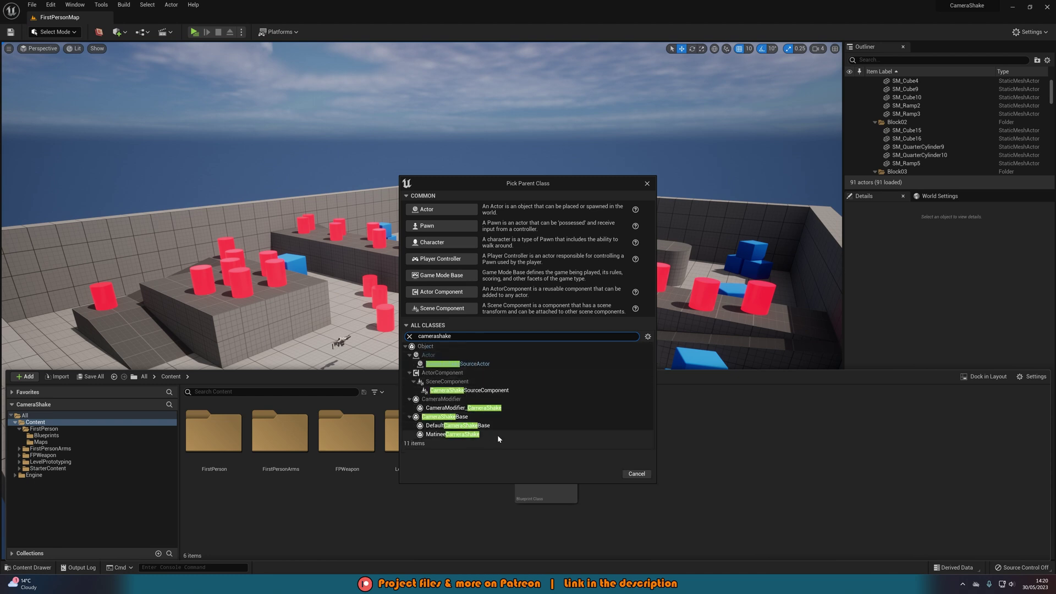
click(461, 434)
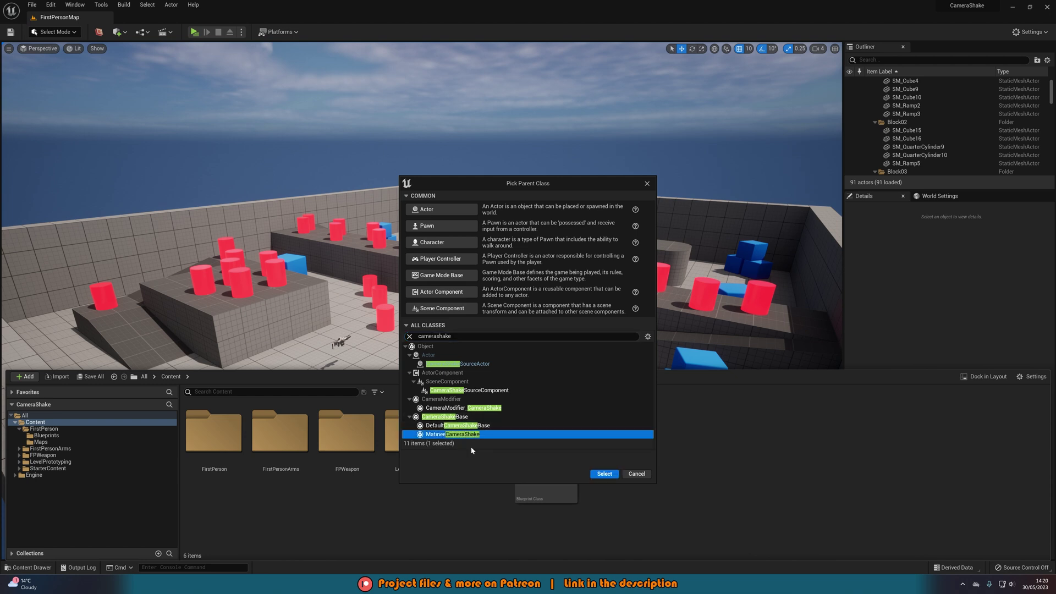
click(604, 474)
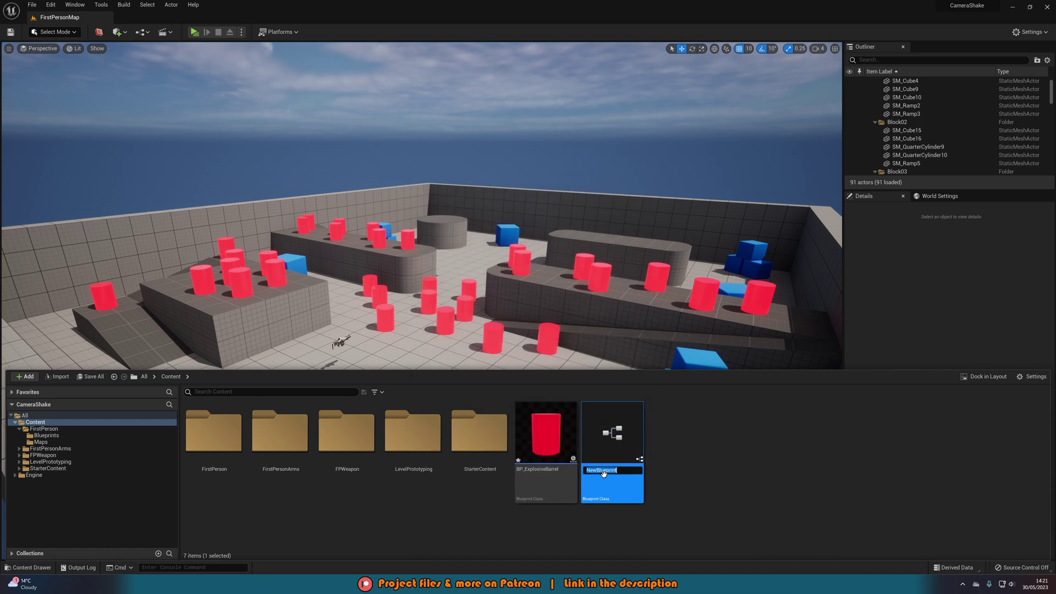
Step: Name the new camera shake asset BP_CameraShakeExplosion
text(BP_CameraS)
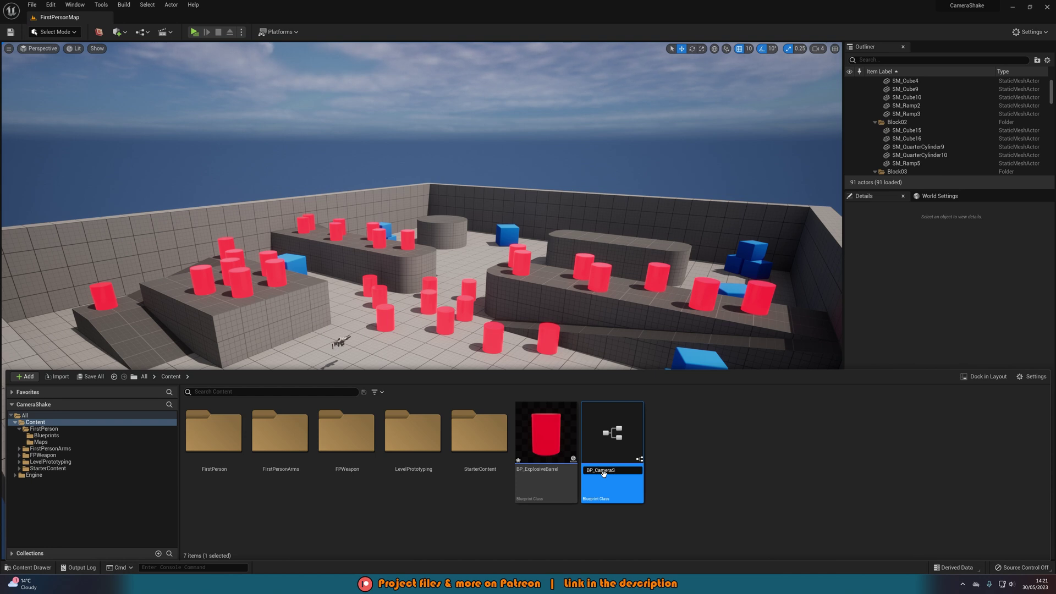
text(hakeExplosion)
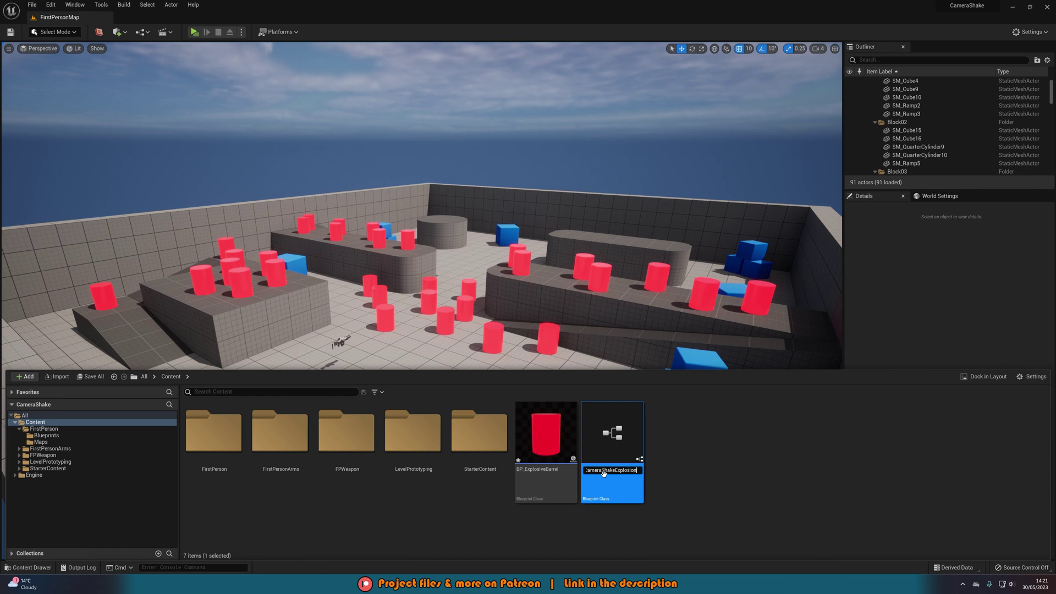
key(Return)
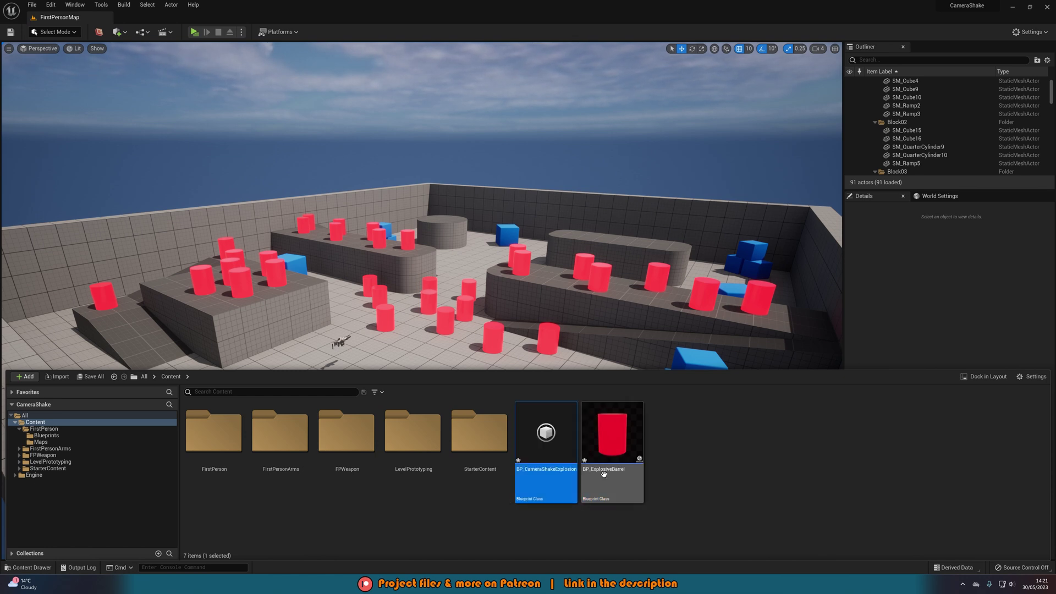
Step: Open BP_CameraShakeExplosion and set its Oscillation Duration to 0.5
key(Return)
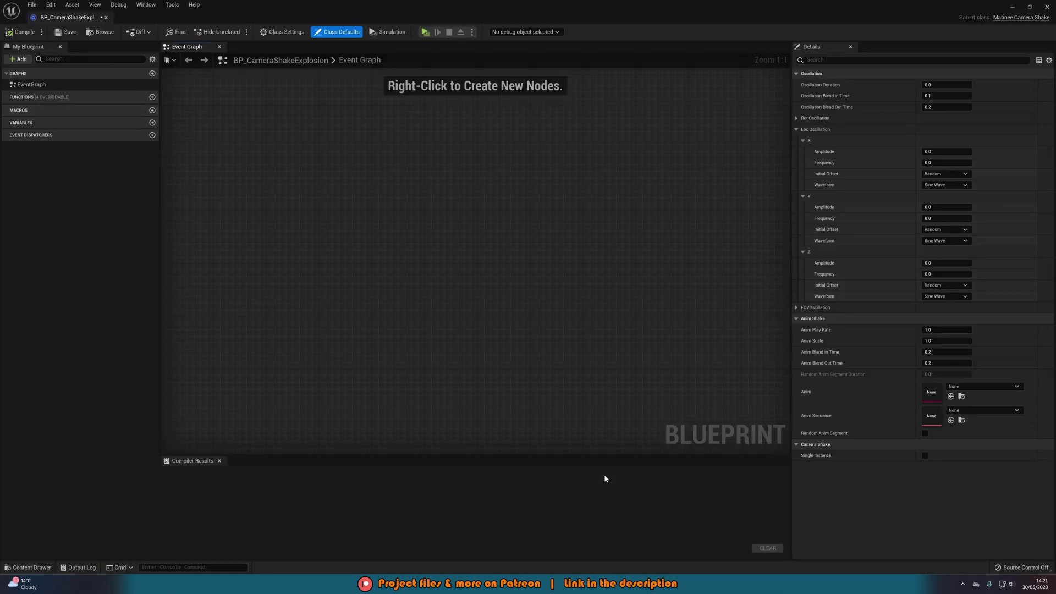
click(813, 130)
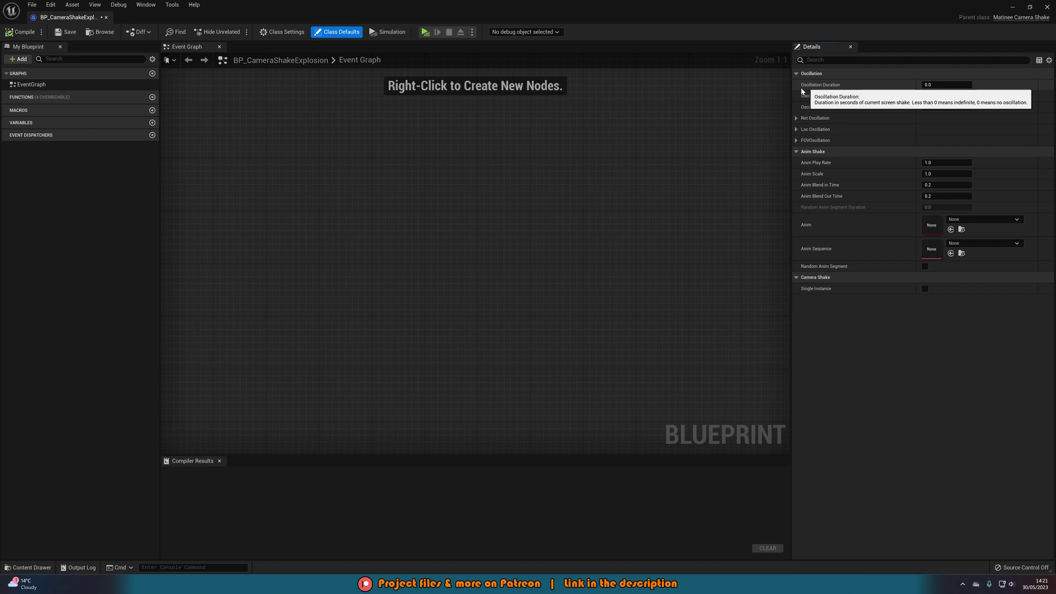
click(946, 85)
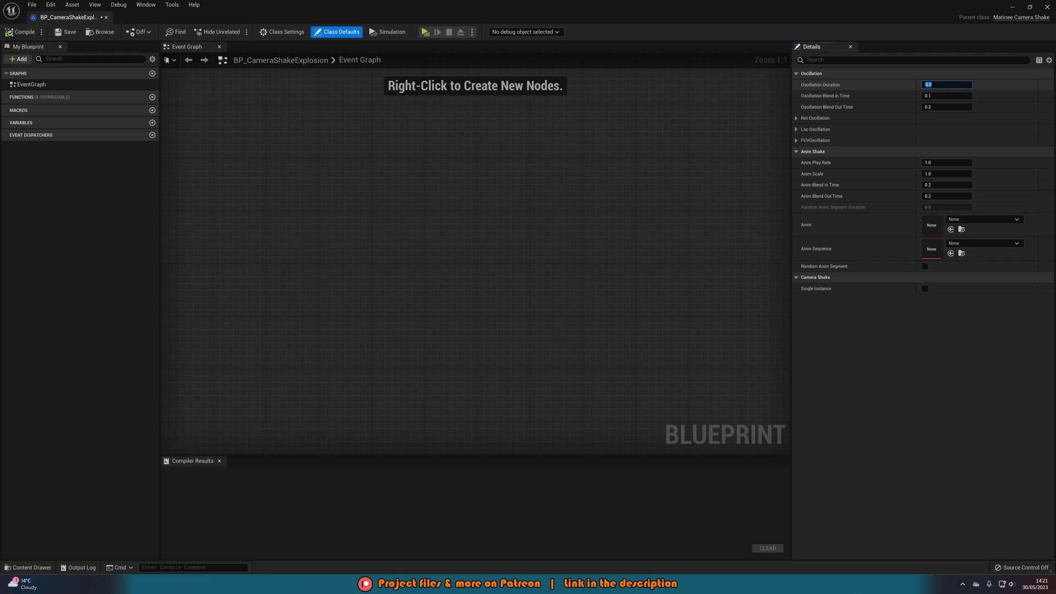
text(0.5)
key(Return)
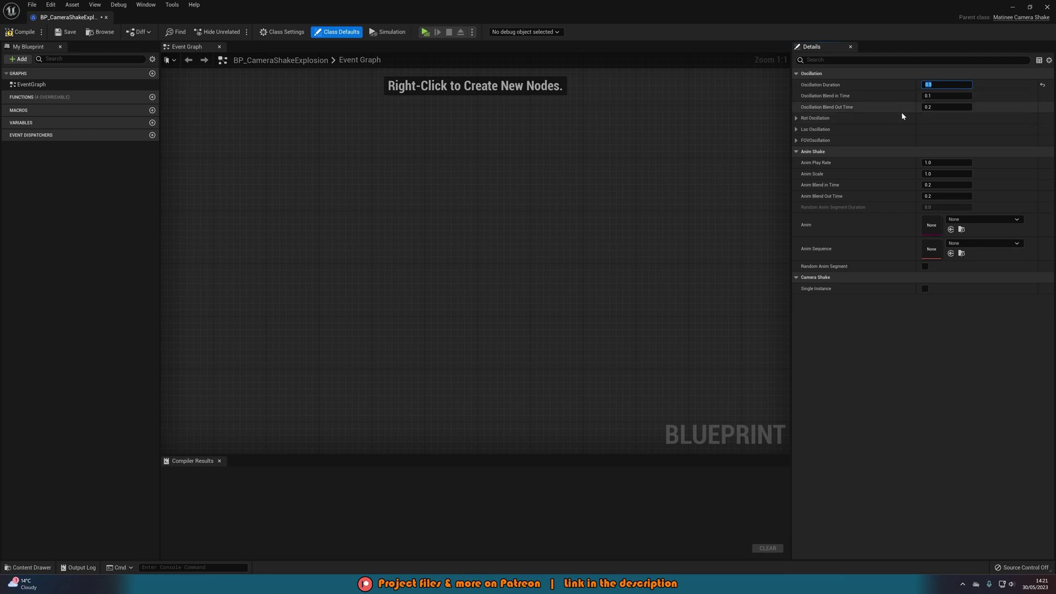
Step: Expand Rot and Loc Oscillation, collapse Loc X/Y/Z, and expand Roll
click(796, 118)
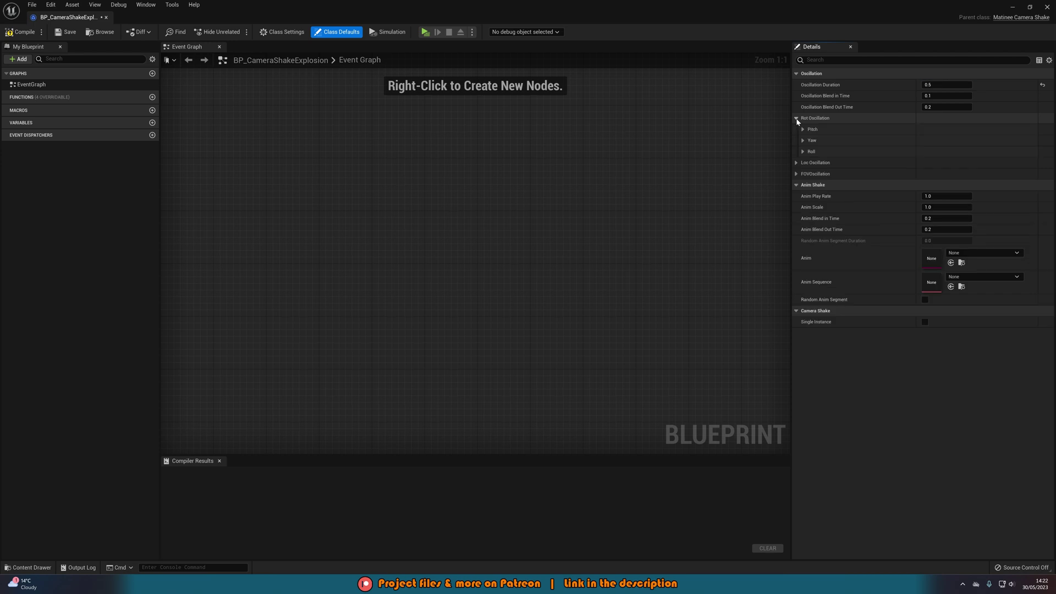
click(796, 163)
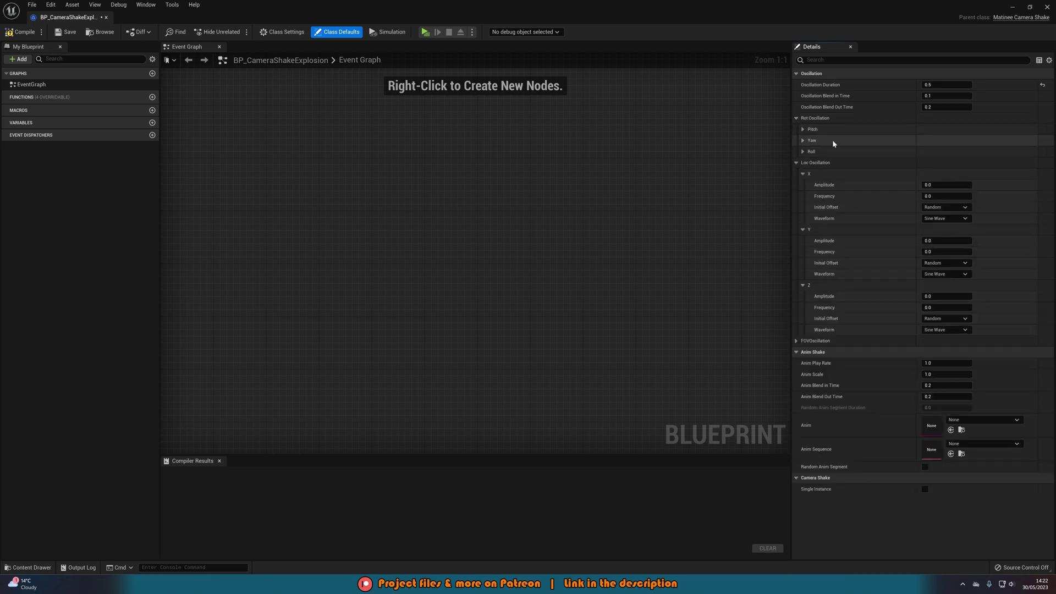
click(803, 174)
click(802, 185)
click(803, 196)
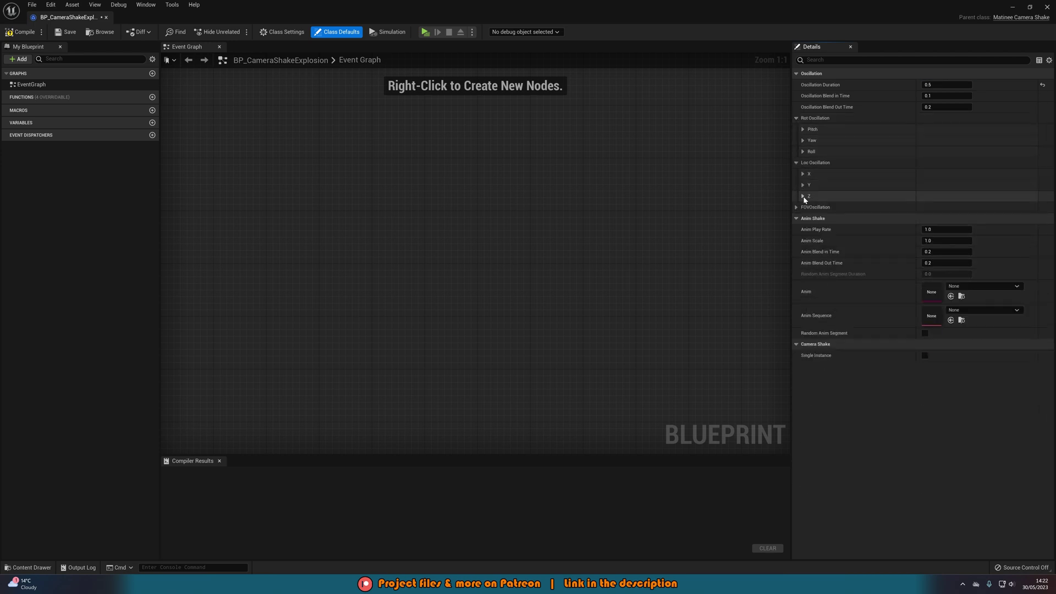
click(803, 151)
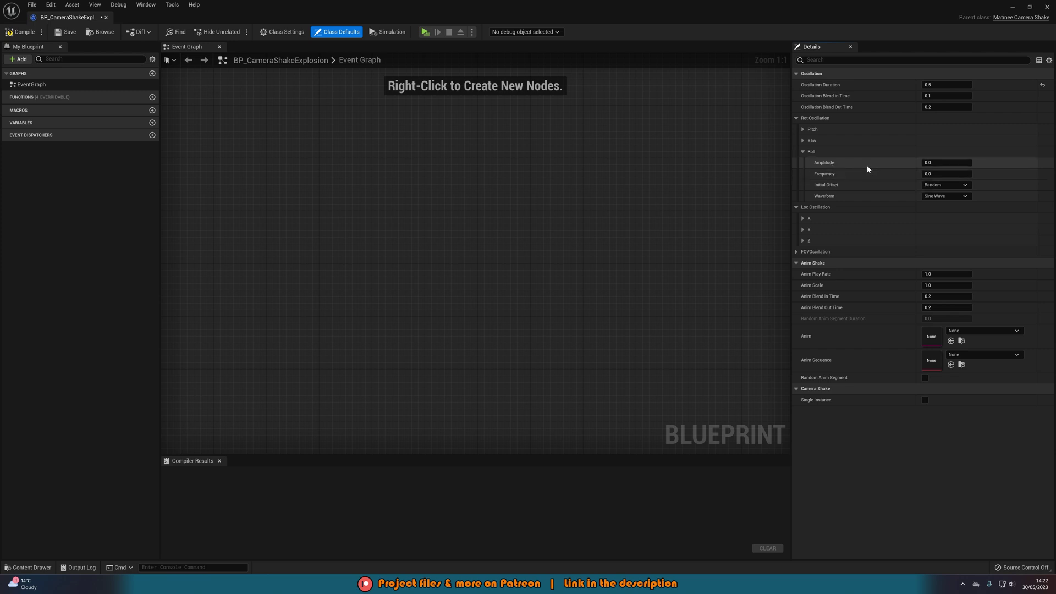
Step: Set Roll Amplitude 2 and Frequency 50, keeping Initial Offset Random and Waveform Sine Wave
click(955, 163)
text(2)
key(Return)
click(946, 173)
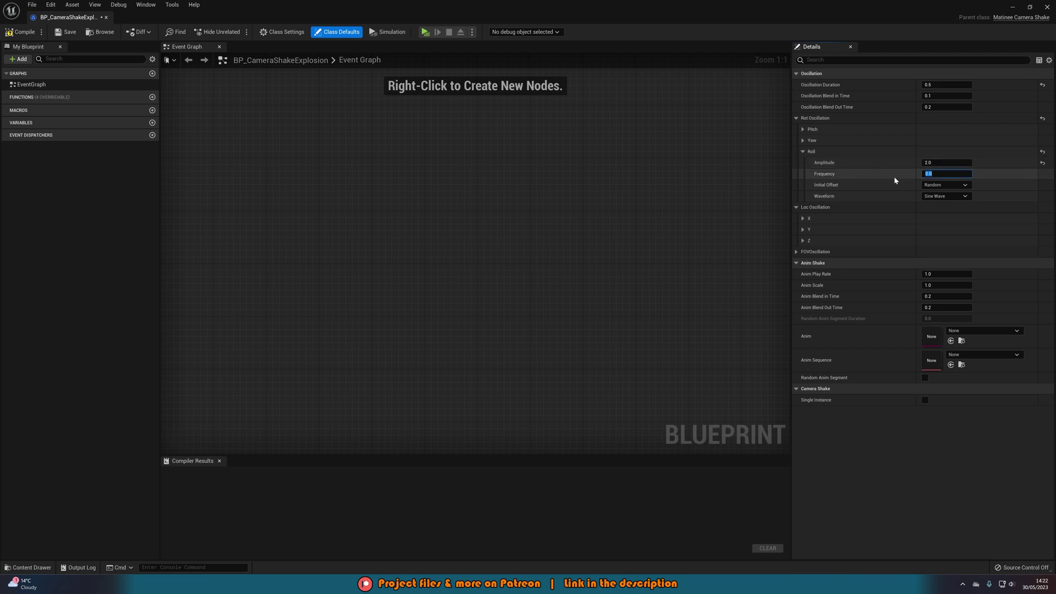
text(50)
key(Return)
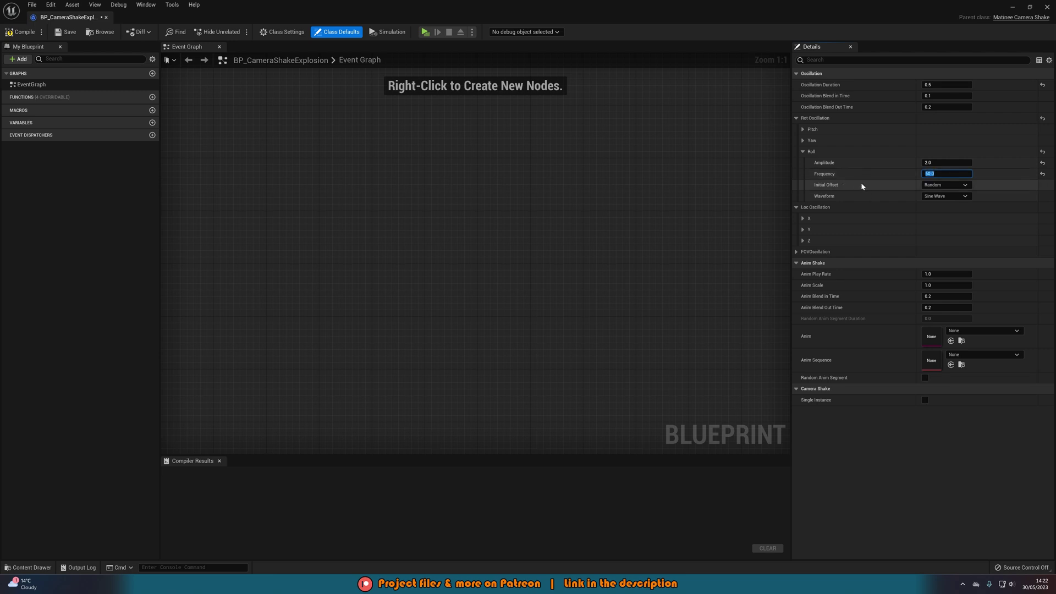
click(938, 185)
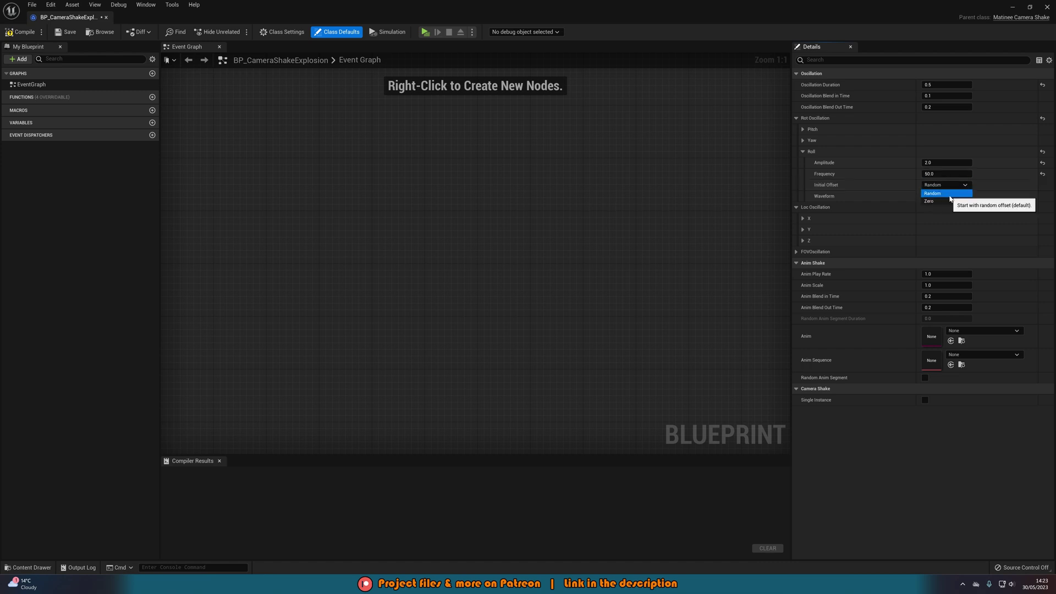
click(949, 195)
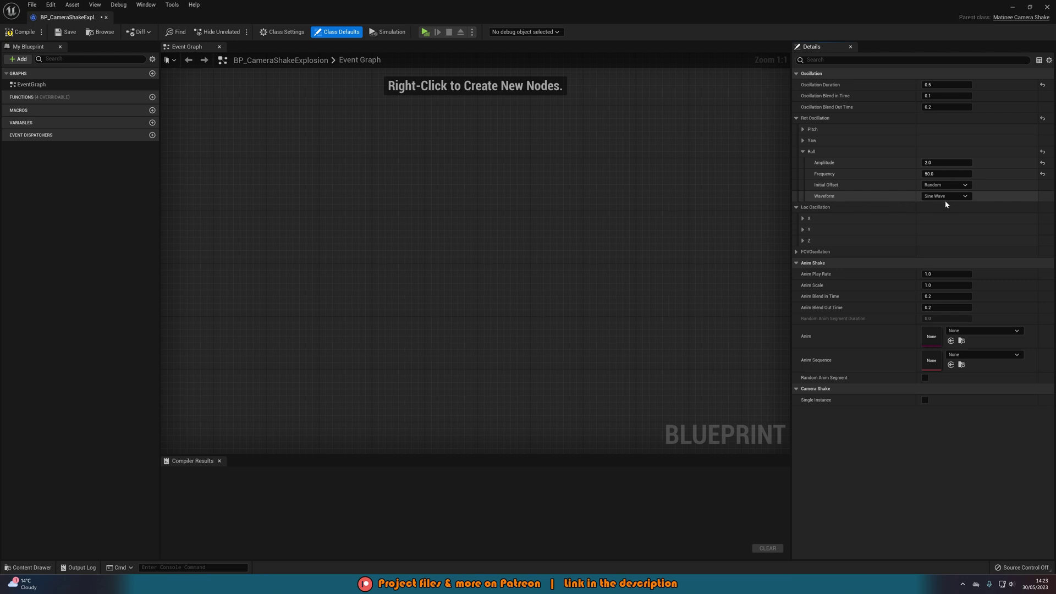
click(960, 198)
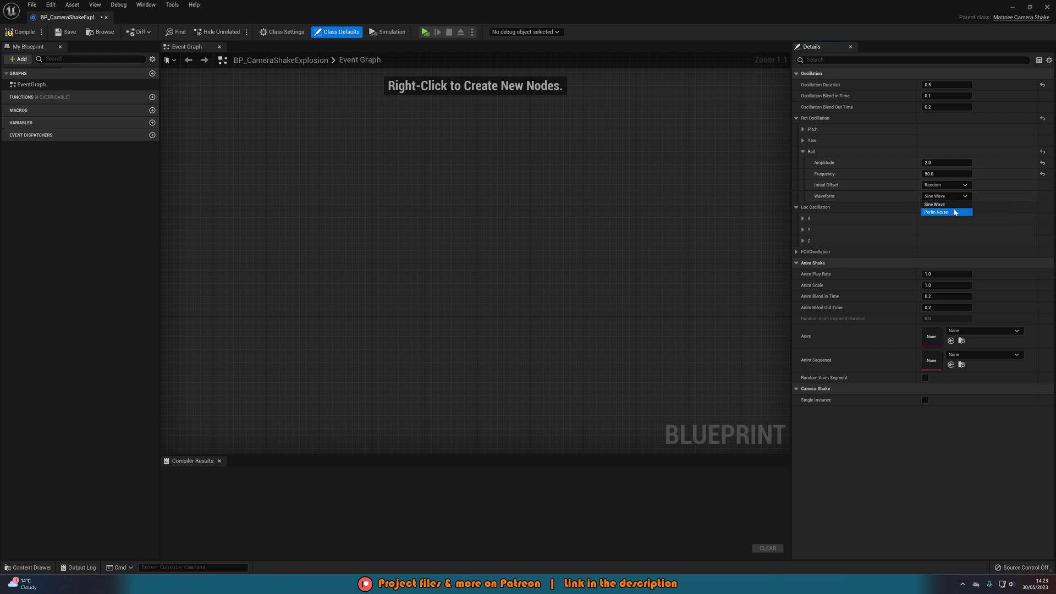
click(954, 204)
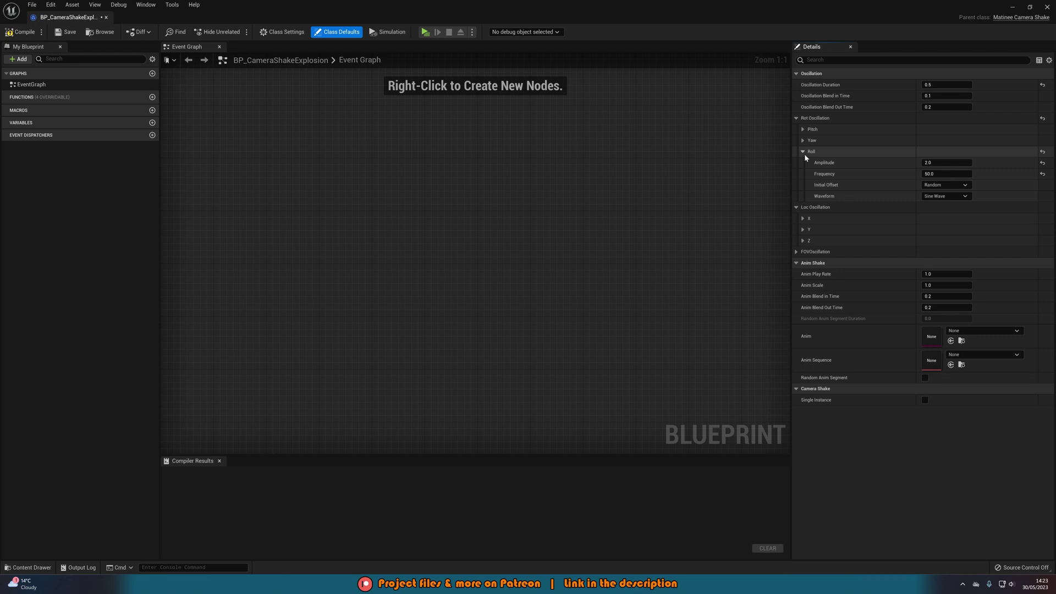
Step: Expand Loc Oscillation X, Y and Z, and give X amplitude 2 and frequency 50
click(803, 218)
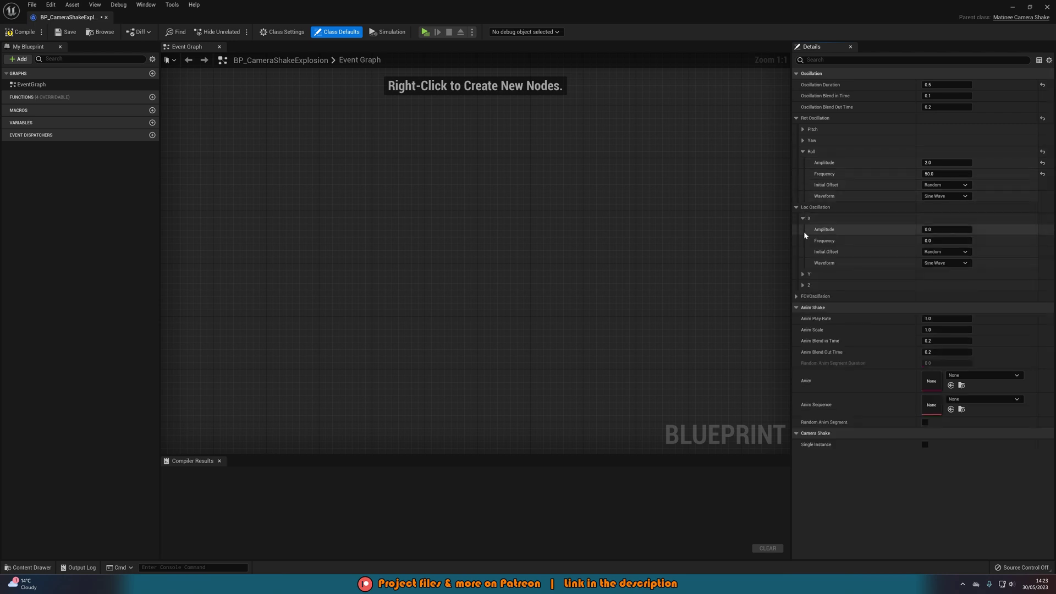
click(803, 274)
click(803, 329)
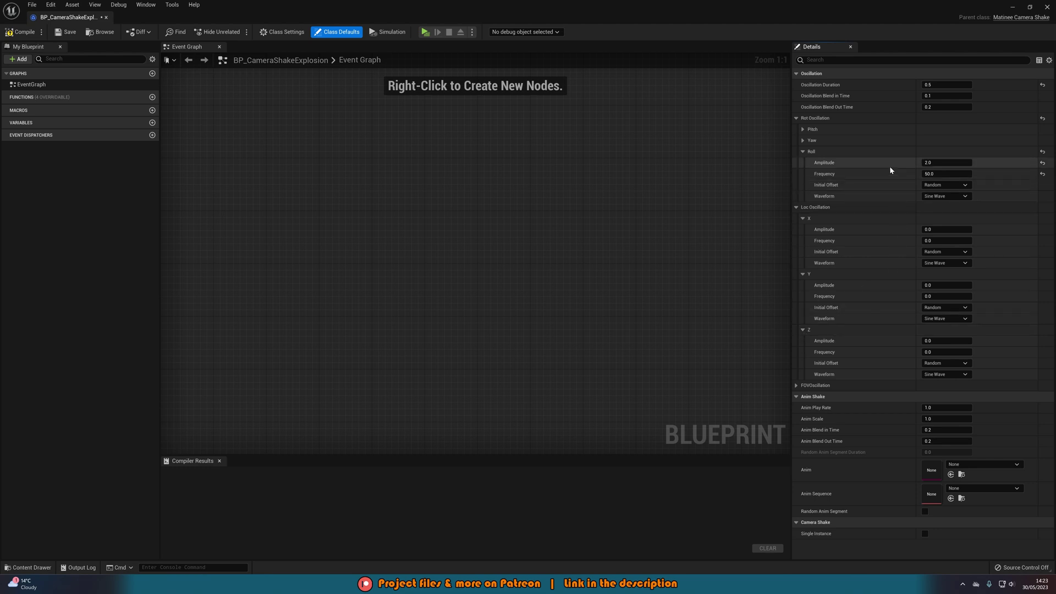
click(945, 229)
text(2)
key(Tab)
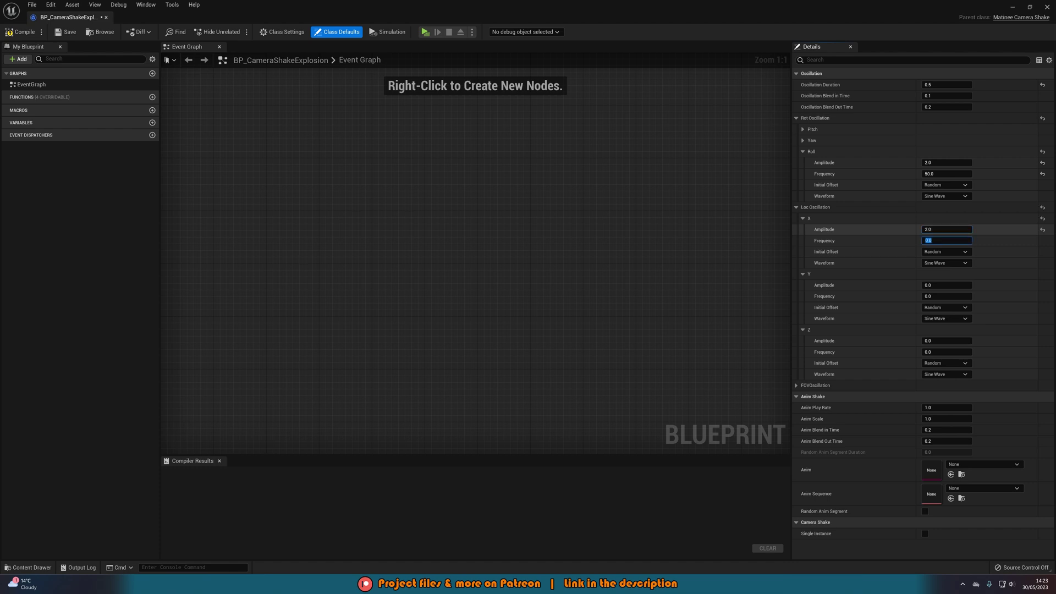
text(50)
key(Return)
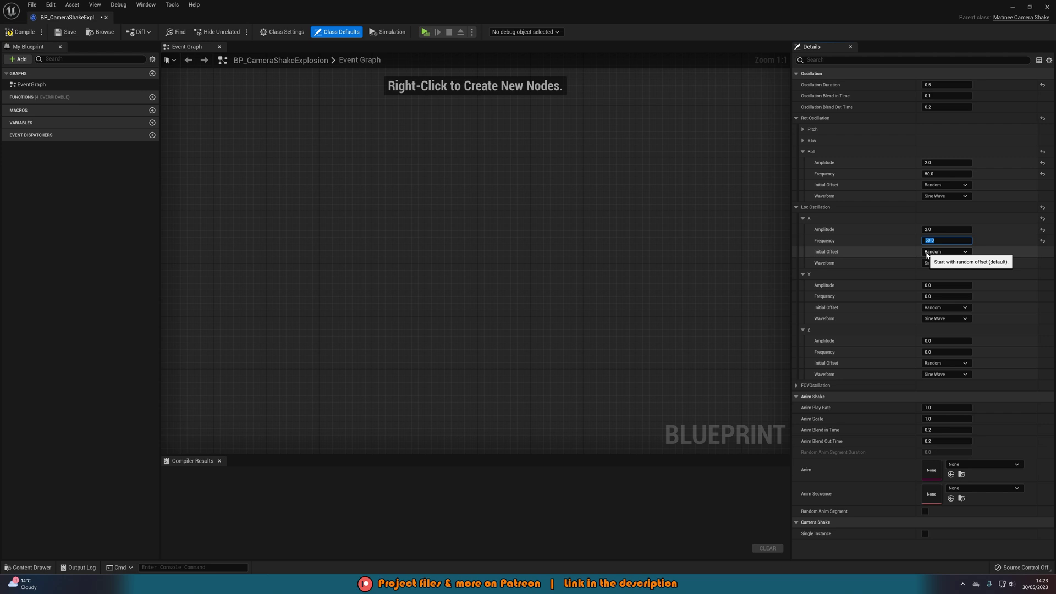
Step: Set Y and Z location oscillation to amplitude 2 and frequency 50
click(935, 284)
text(2)
key(Tab)
text(50)
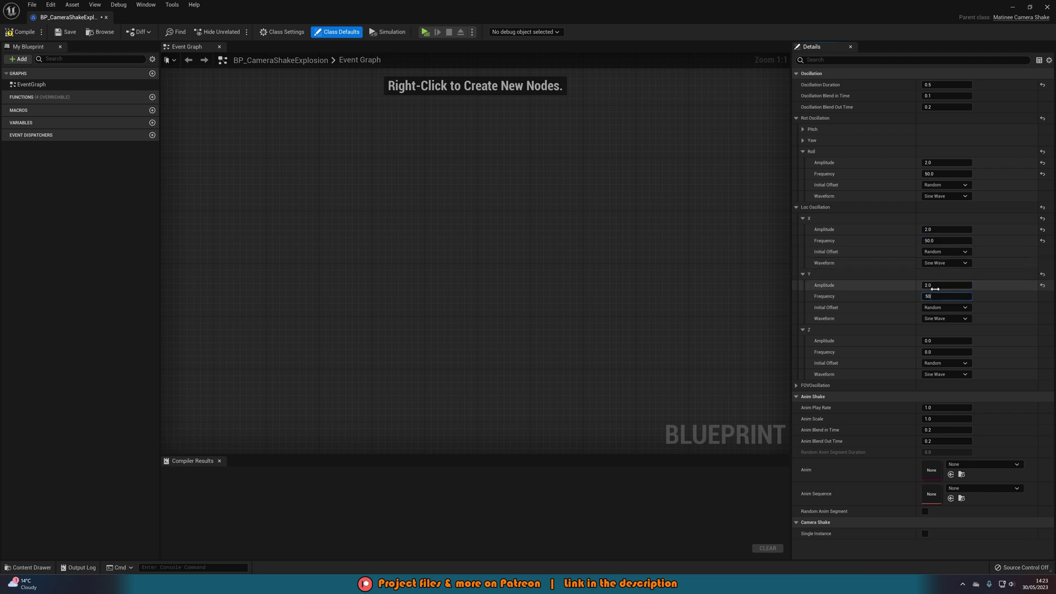
click(934, 341)
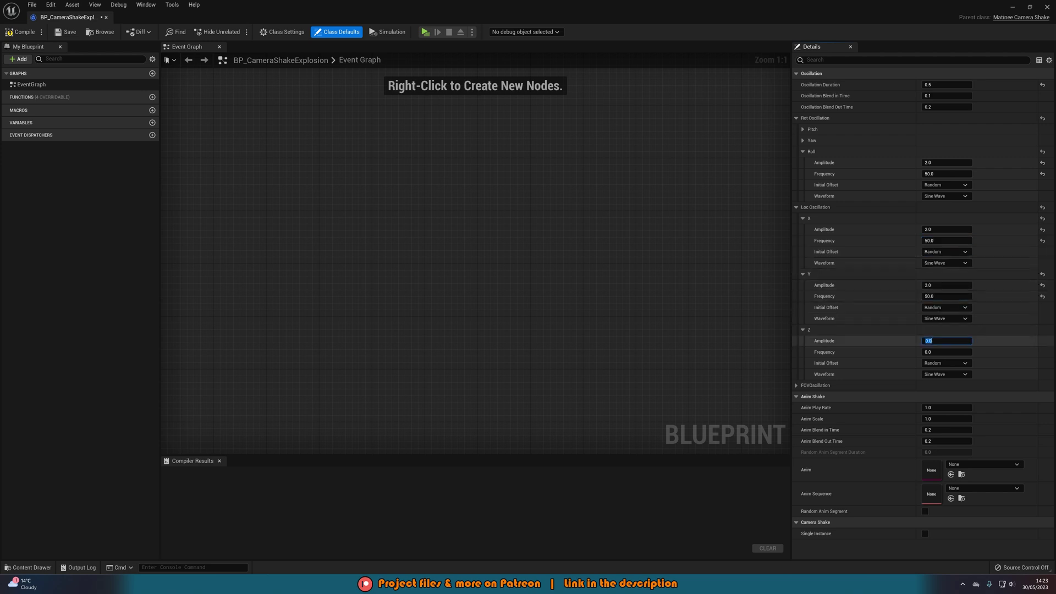
text(2)
key(Tab)
text(50)
key(Return)
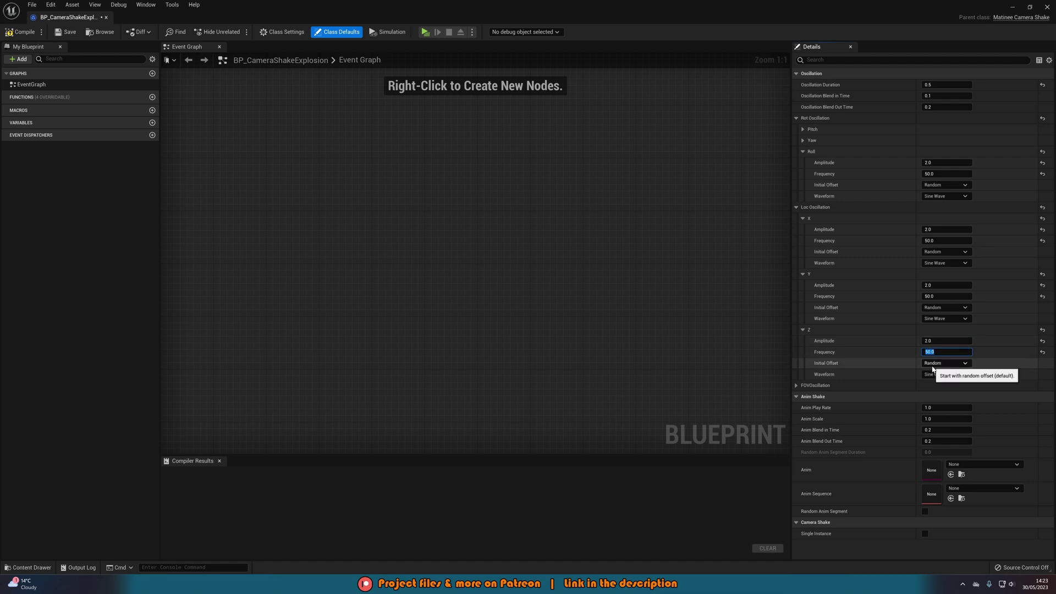
Step: Set FOV Oscillation to amplitude 2 and frequency 50, then compile the blueprint
click(795, 385)
scroll(832, 368, down, 1)
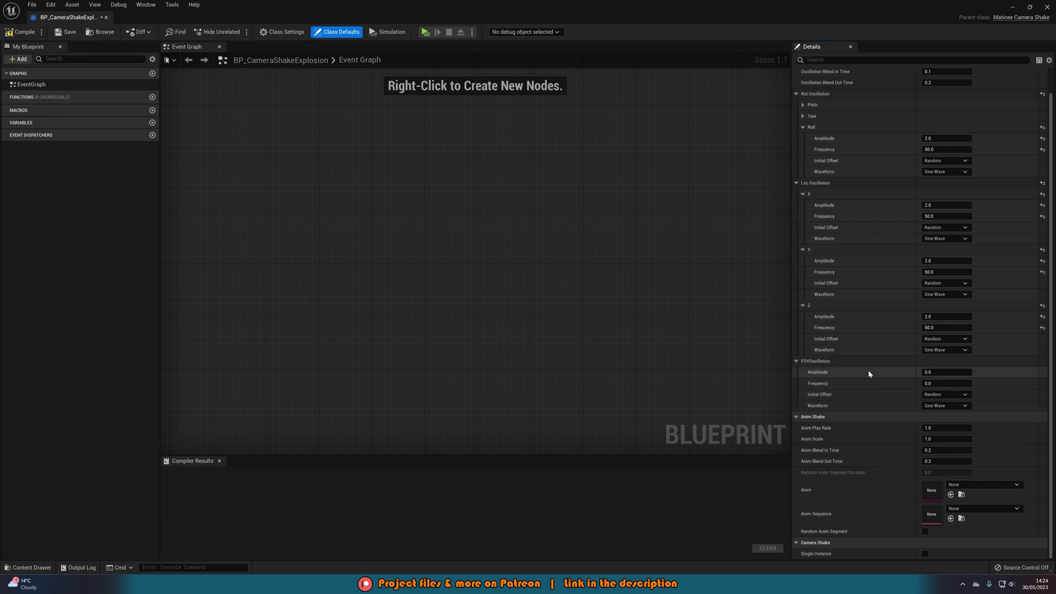
click(943, 372)
text(2)
key(Tab)
text(50)
key(Return)
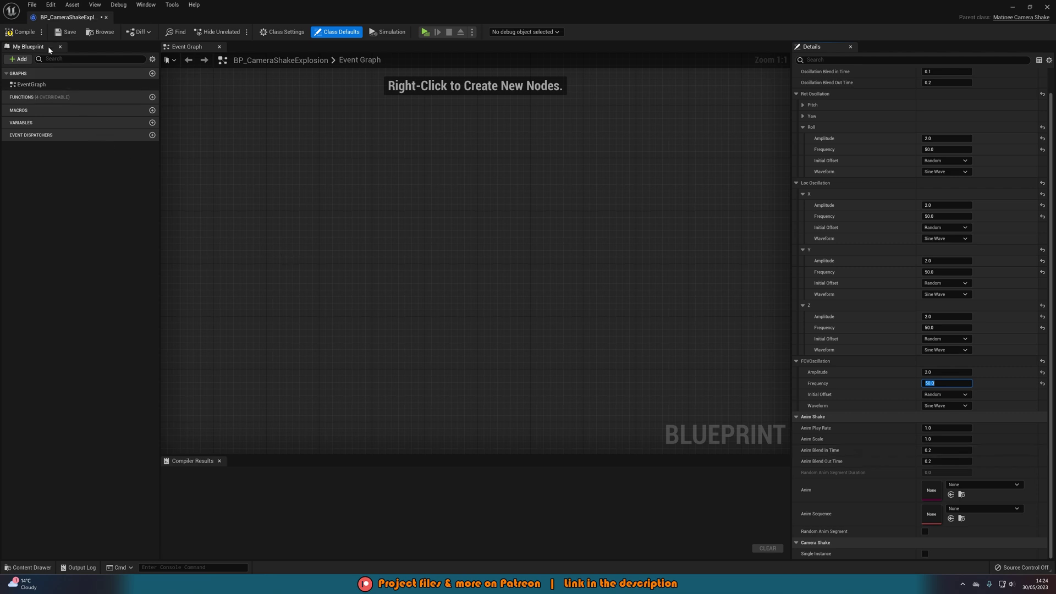
click(21, 32)
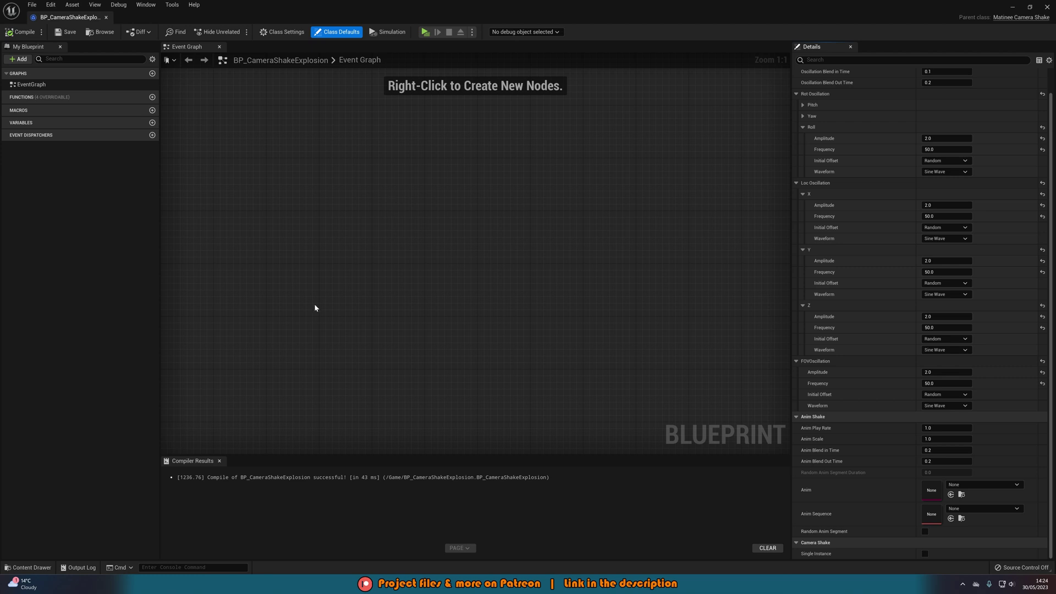
Step: Open BP_ExplosiveBarrel and locate the Play Sound at Location and Destroy Actor nodes
click(29, 567)
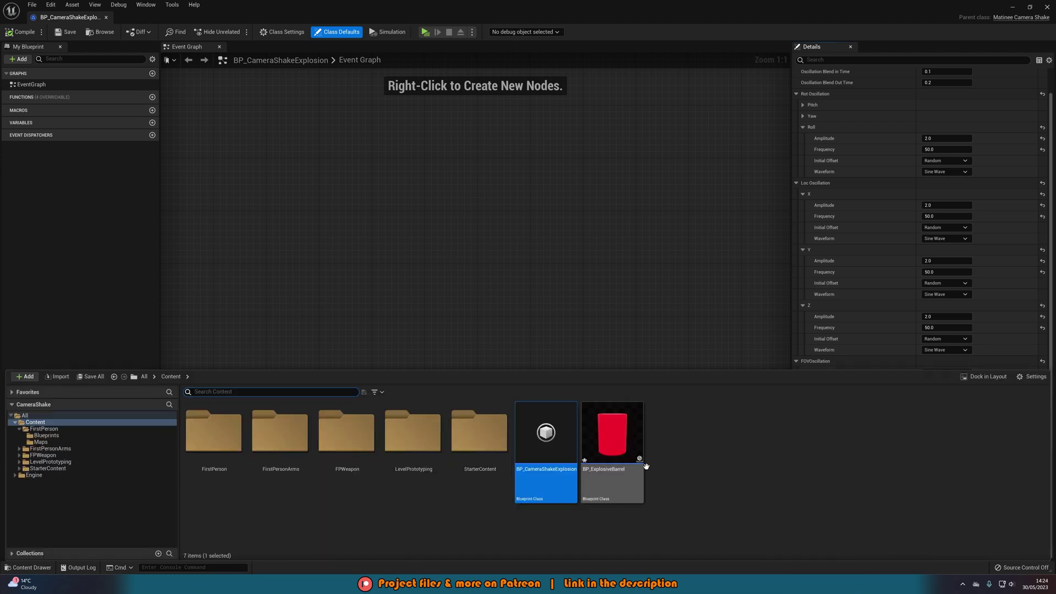
click(623, 446)
double_click(624, 446)
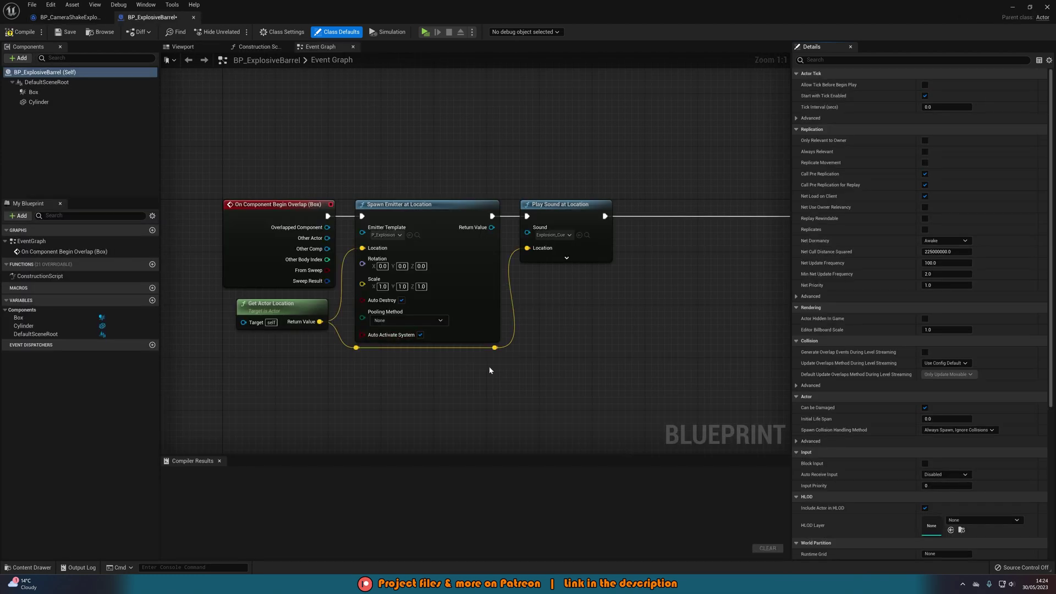
right_drag(469, 337, 454, 309)
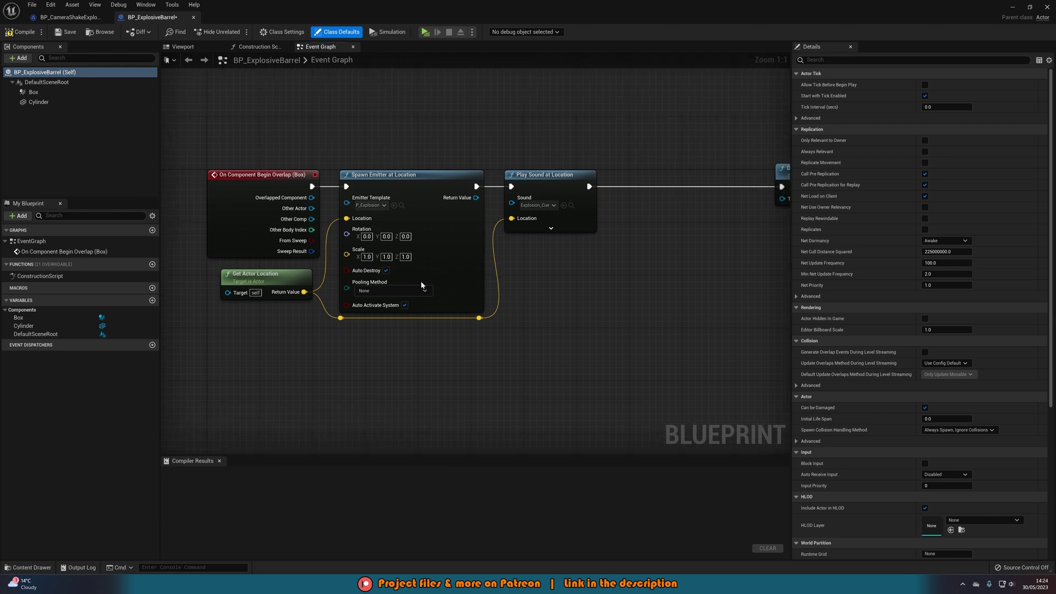
click(434, 285)
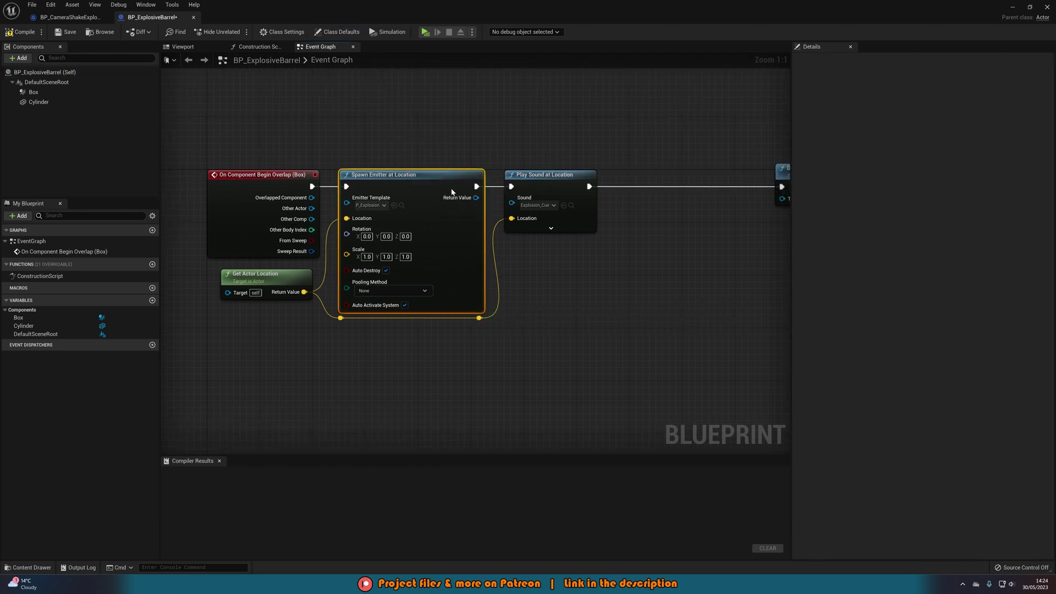
drag(520, 99, 577, 233)
right_drag(629, 268, 480, 280)
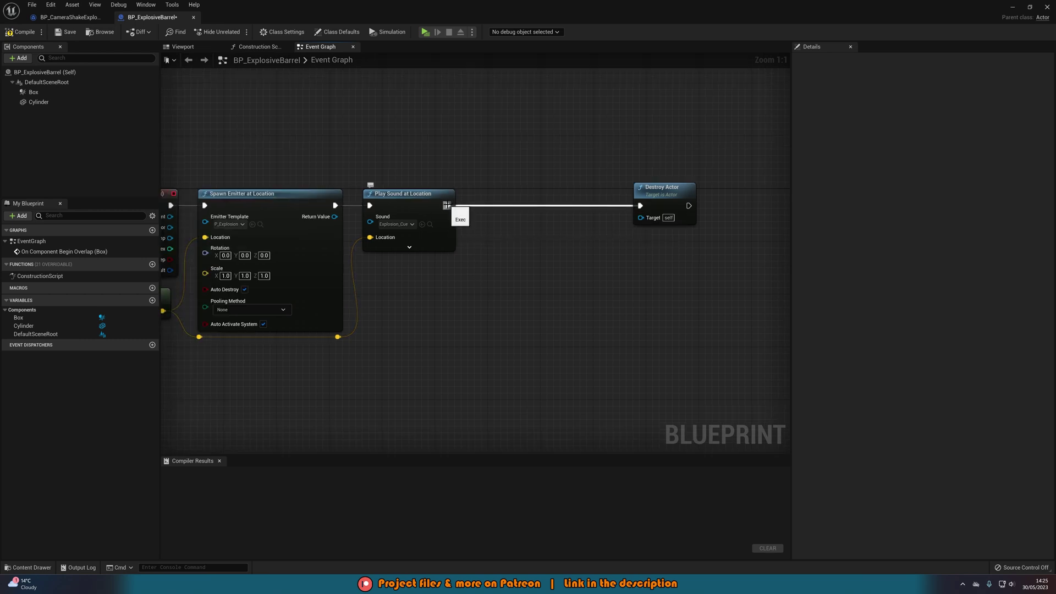
Step: Insert a Play World Camera Shake node after Play Sound at Location, feeding Destroy Actor
drag(447, 205, 493, 210)
text(p)
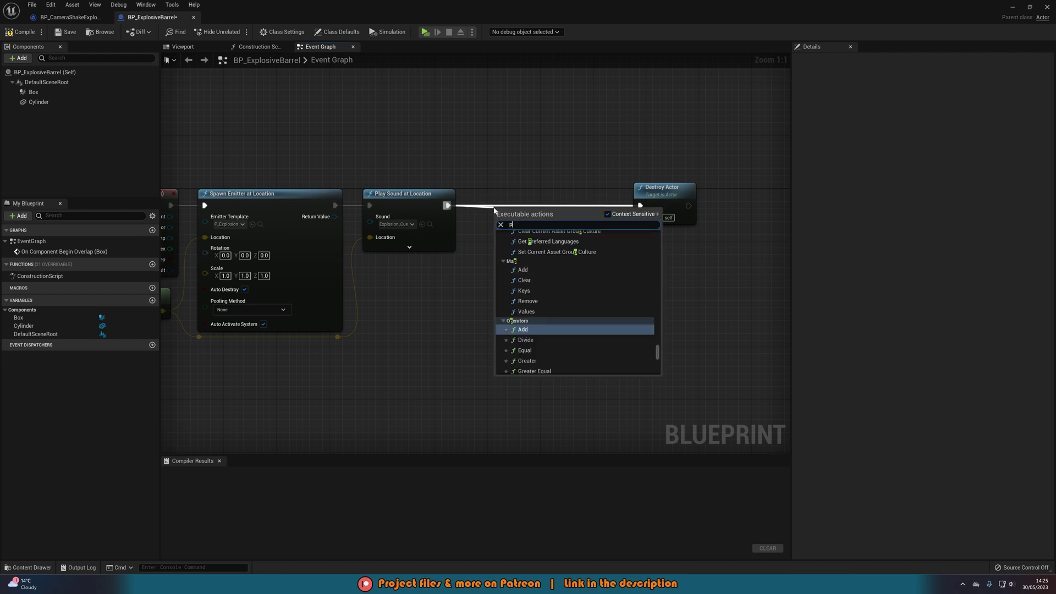
text(lay camera)
click(539, 242)
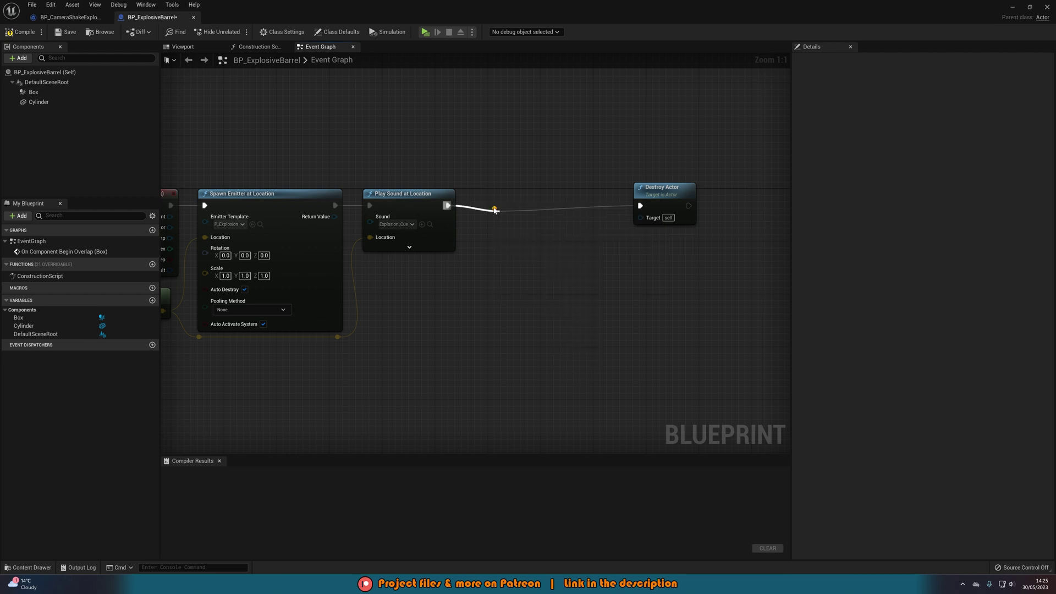
drag(515, 196, 508, 202)
drag(663, 187, 628, 186)
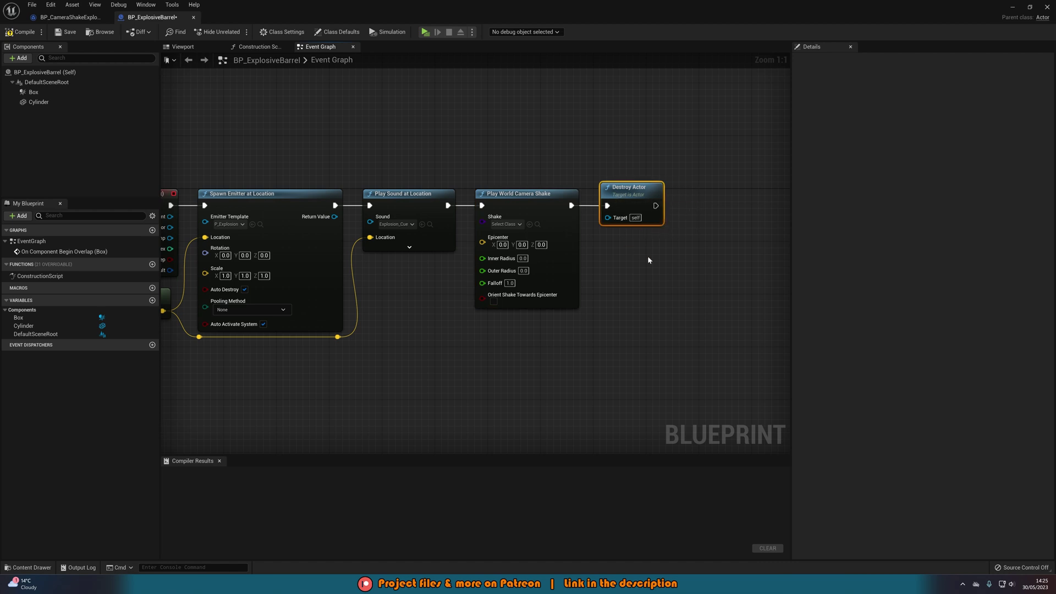
right_drag(509, 226, 549, 234)
click(547, 232)
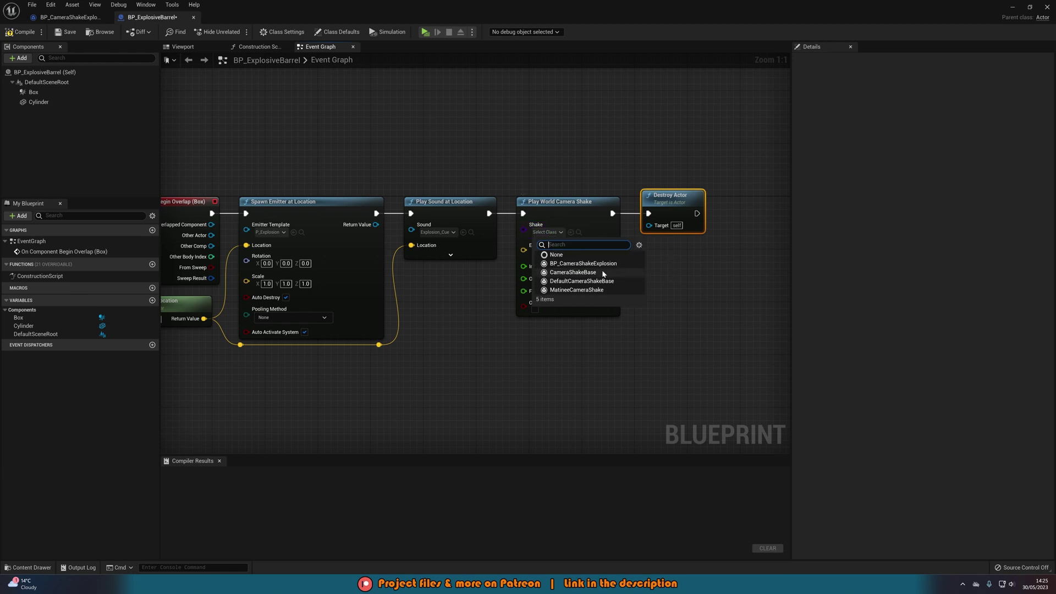
Step: Set Shake to BP_CameraShakeExplosion, feed Get Actor Location into Epicenter, and set Outer Radius 3000.0
click(583, 264)
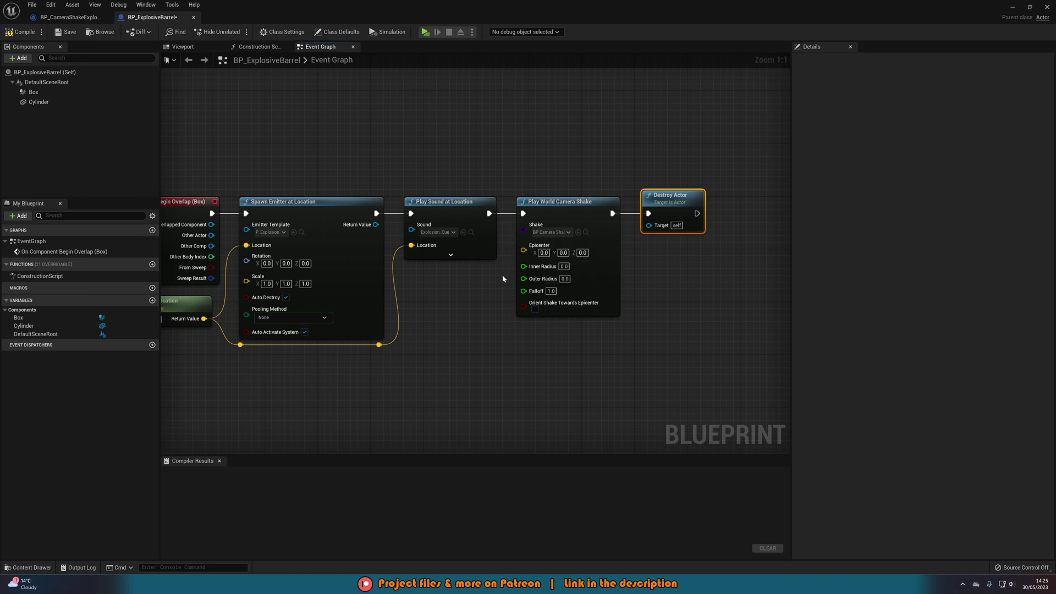
drag(523, 249, 494, 294)
text(g)
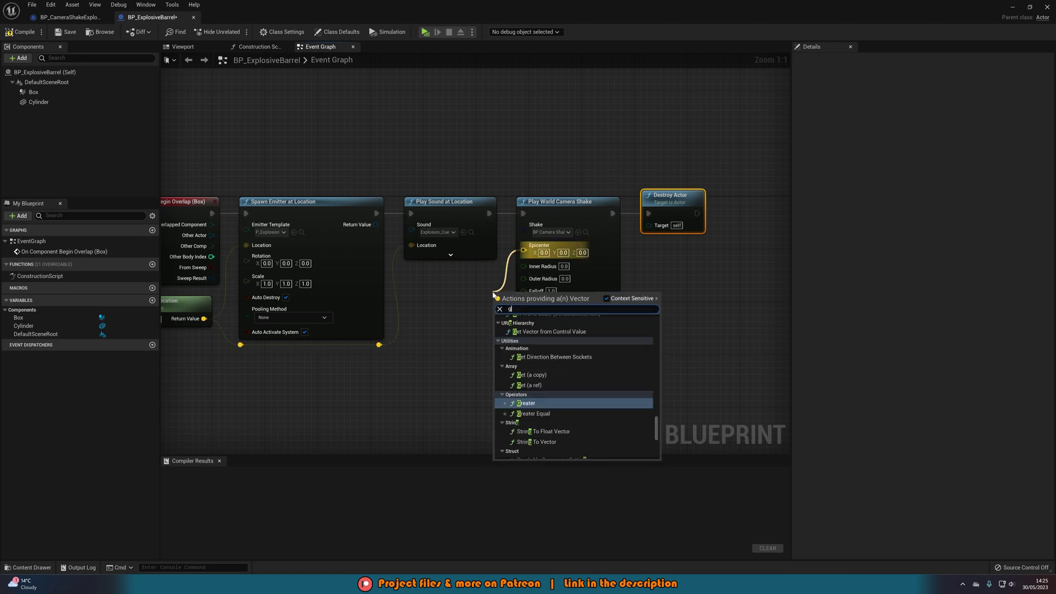
text(et actor loca)
key(Return)
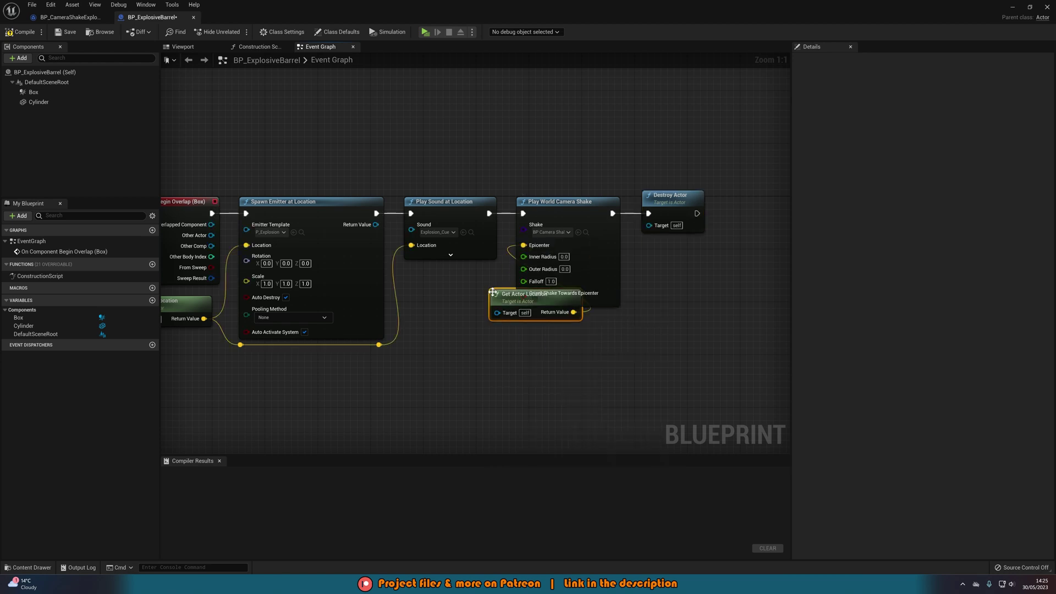
drag(478, 299, 412, 279)
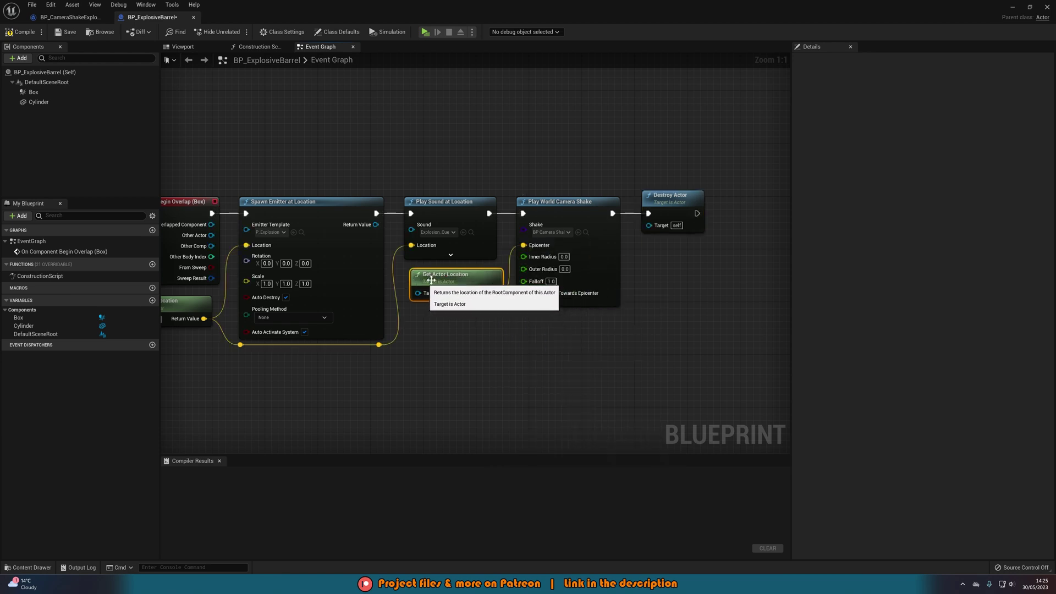
click(654, 322)
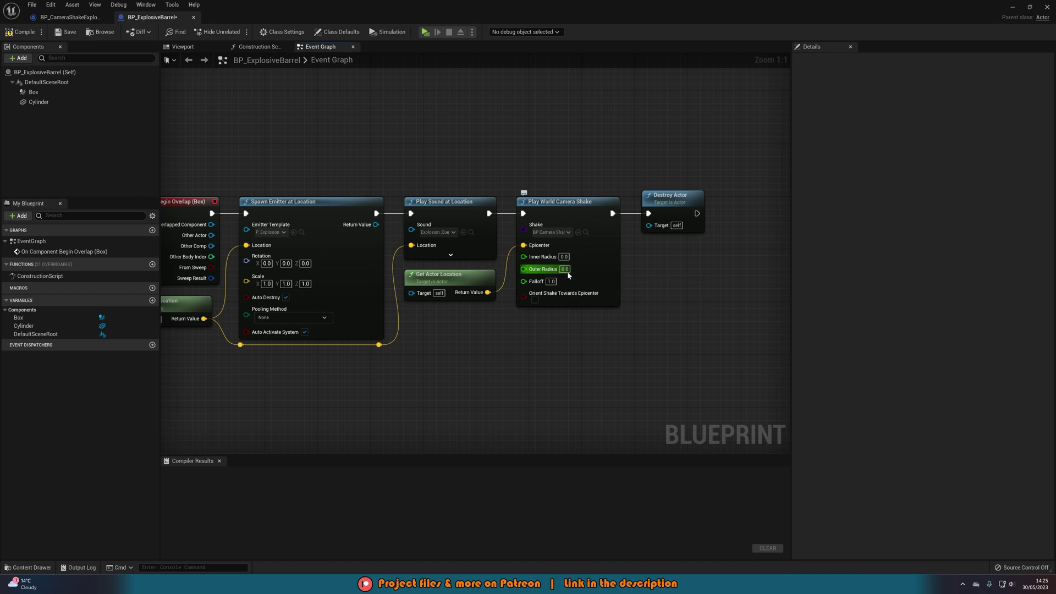
text(3000.0)
Step: Compile BP_ExplosiveBarrel, start playing the level, and walk forward to pick up the rifle
click(20, 32)
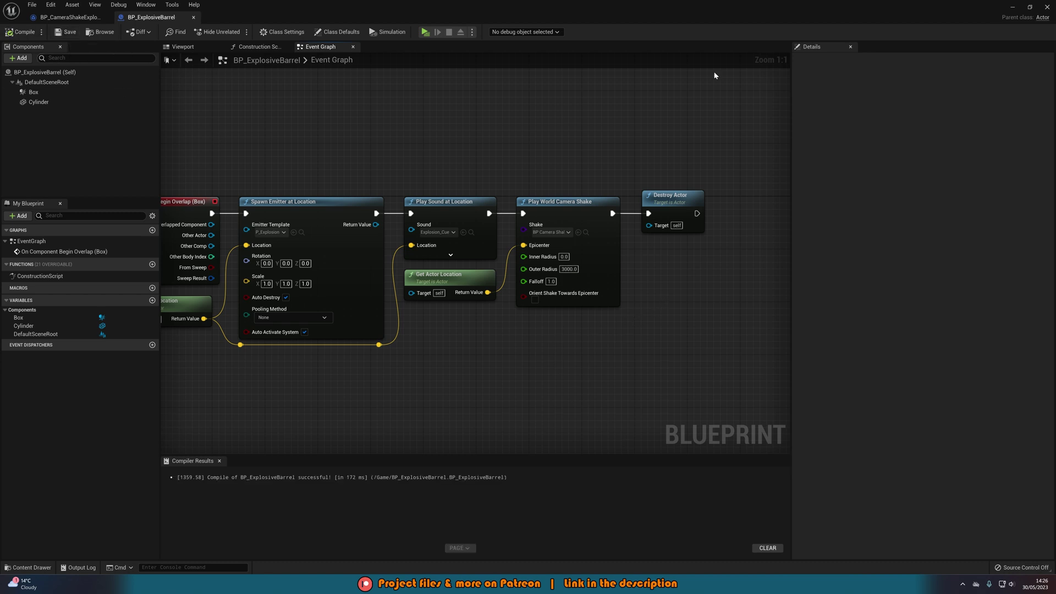
click(425, 32)
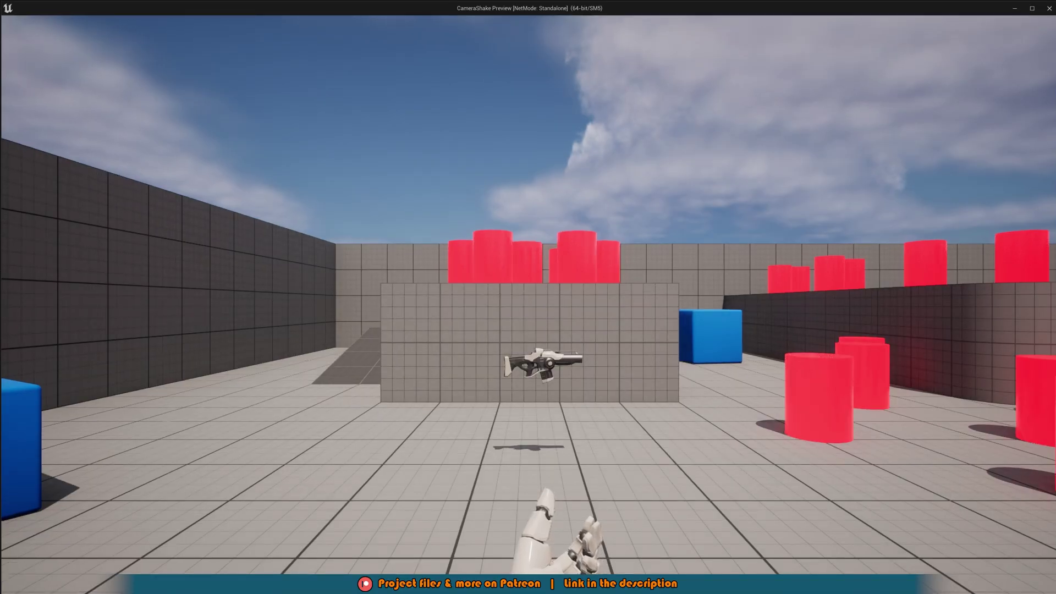
key(w)
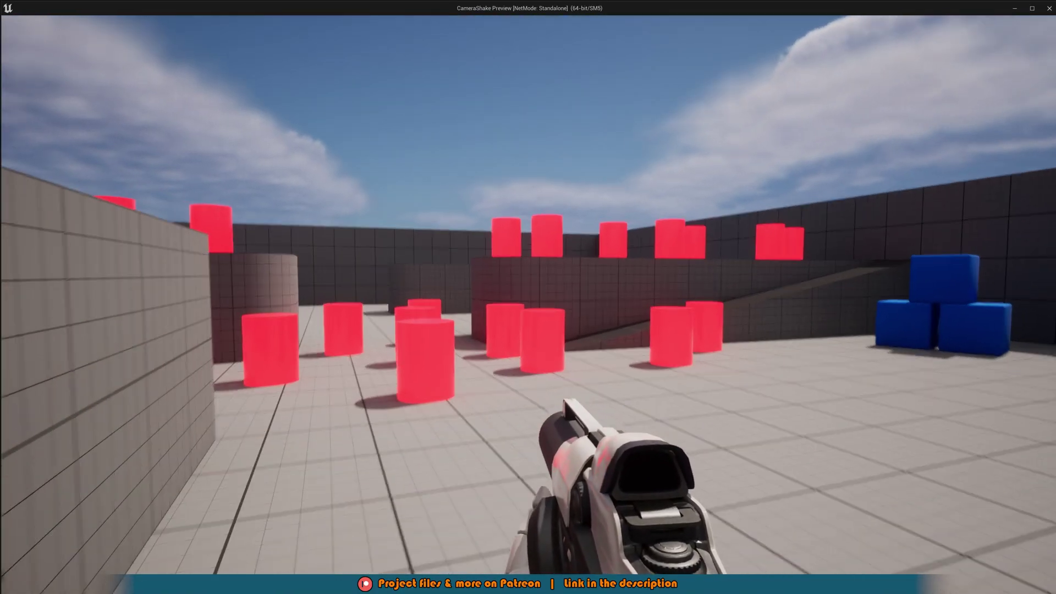
Step: Shoot the red barrels repeatedly so they explode and shake the camera
click(527, 297)
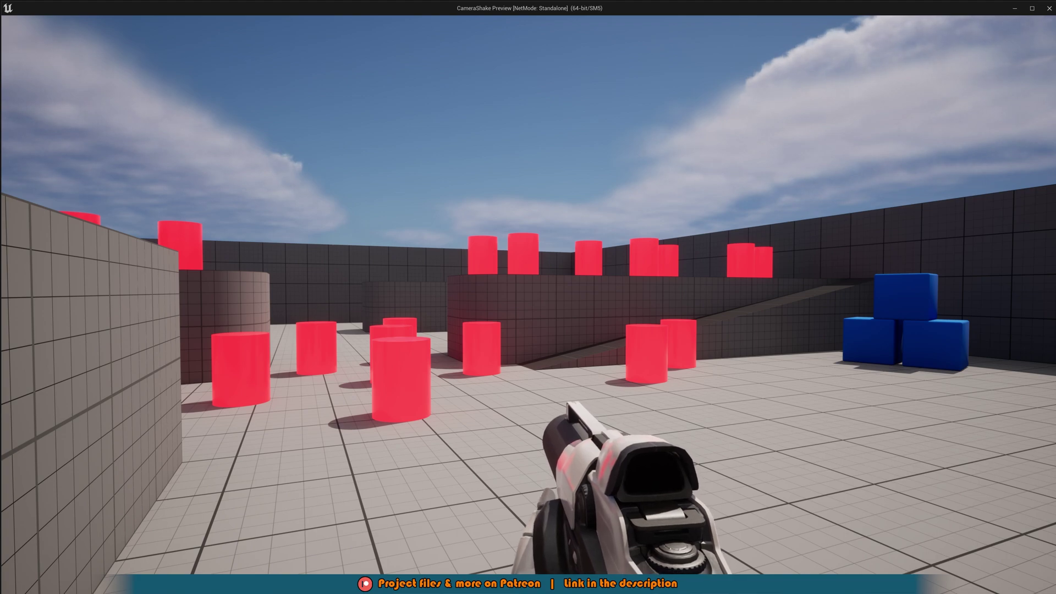
click(528, 297)
click(528, 297)
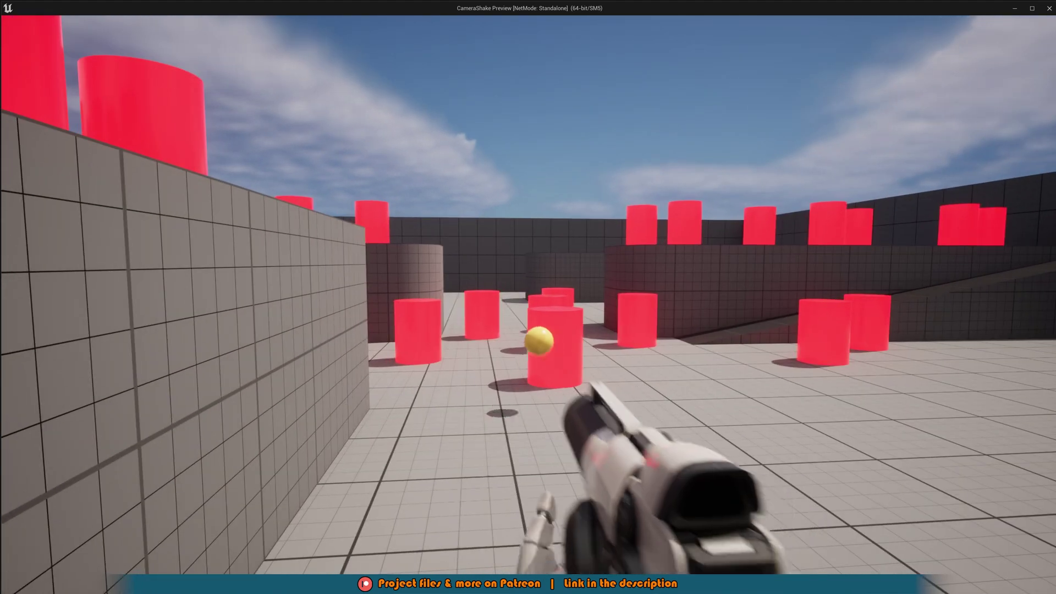
click(528, 297)
click(528, 297)
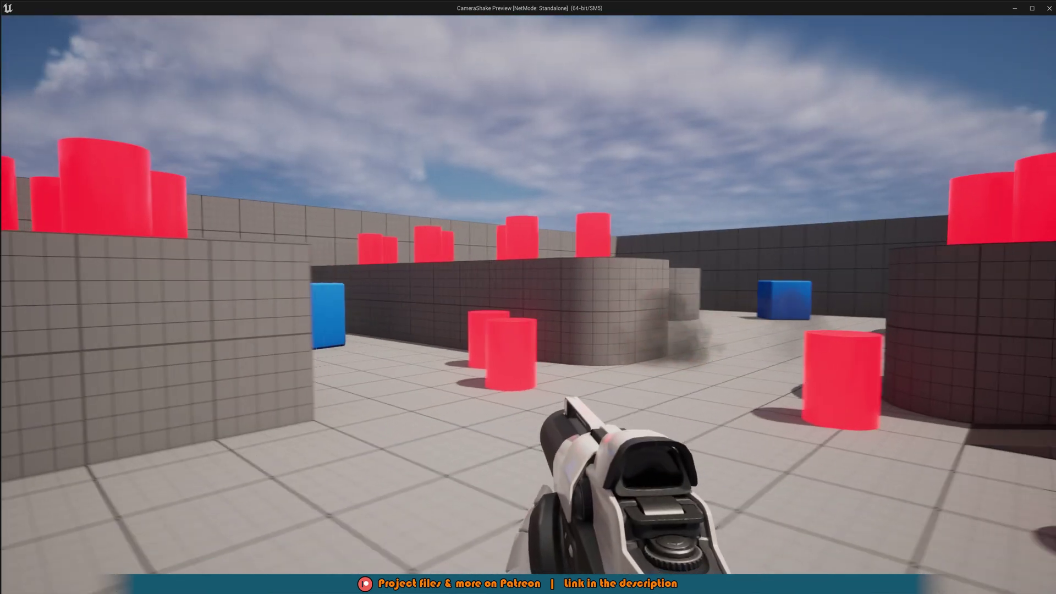
click(528, 297)
click(528, 297)
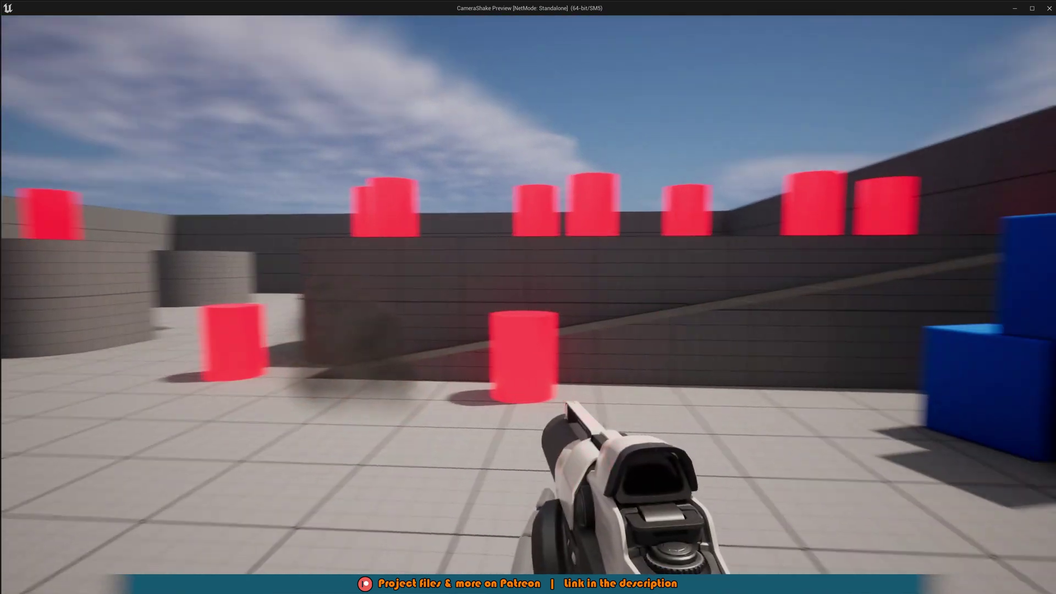
click(528, 297)
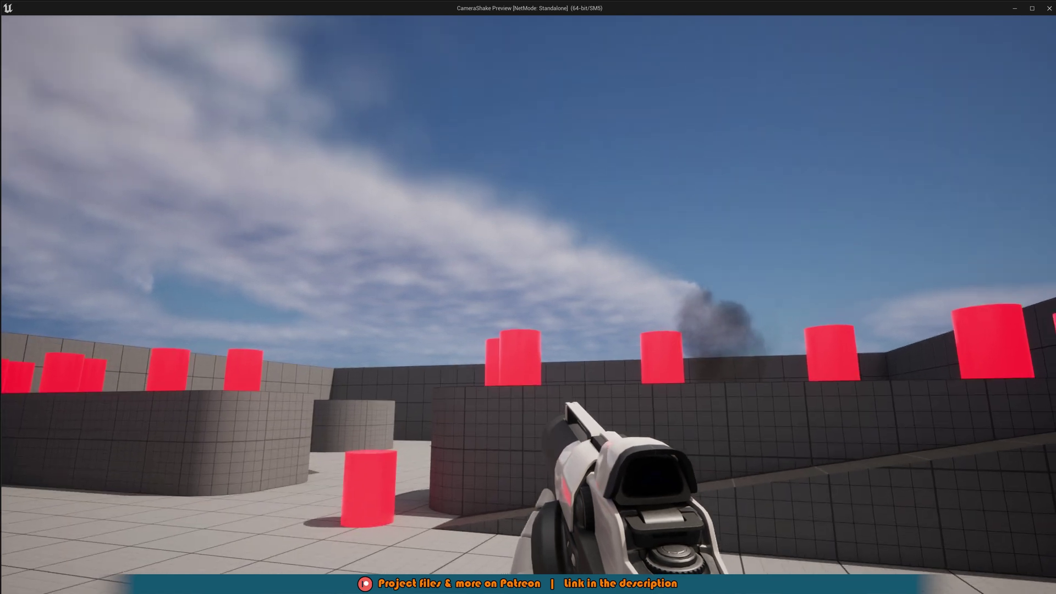
click(528, 297)
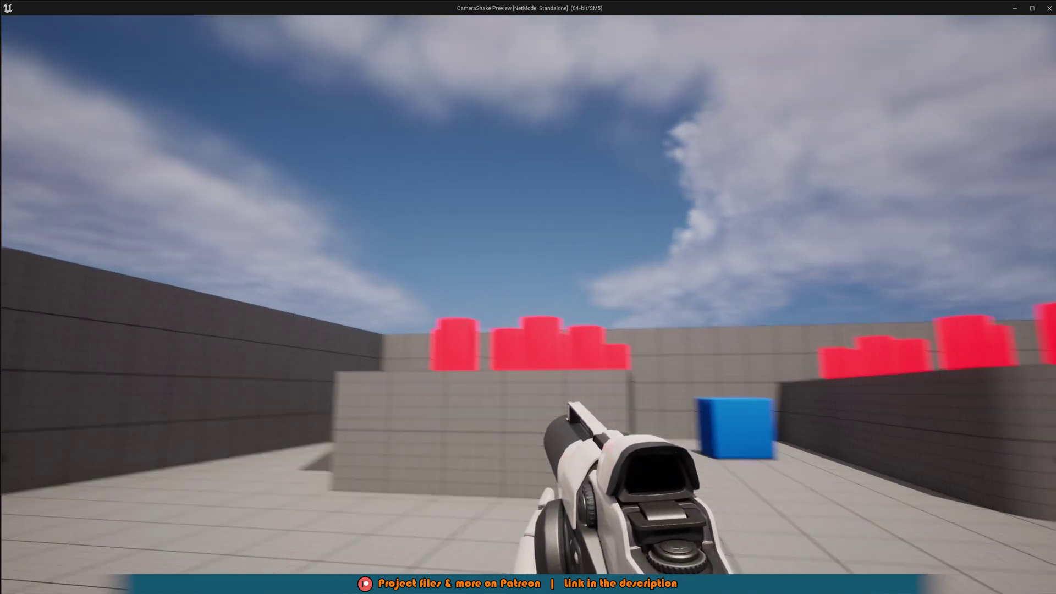
click(528, 297)
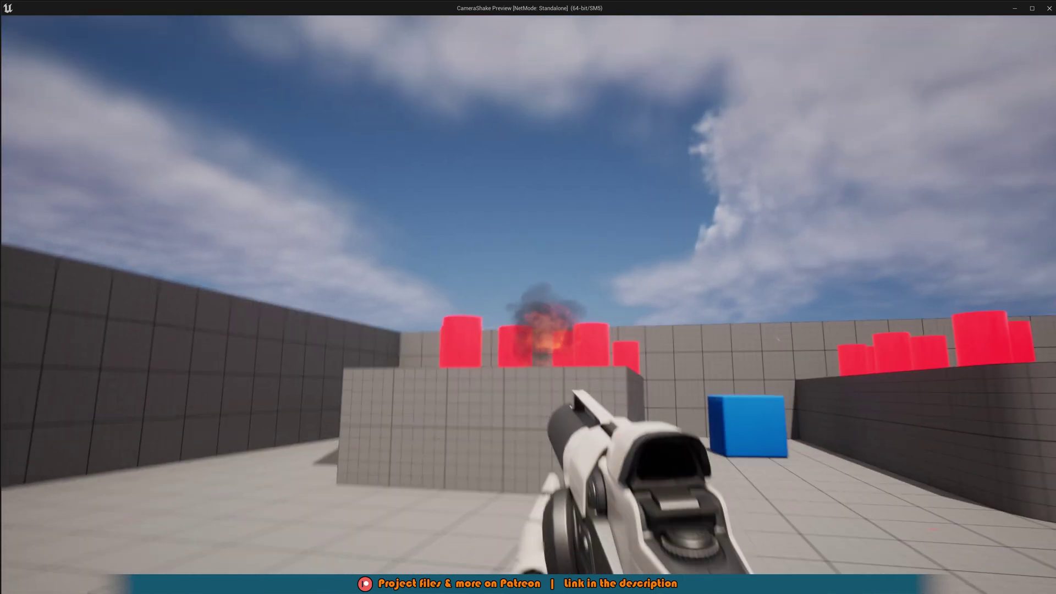
click(528, 297)
click(527, 296)
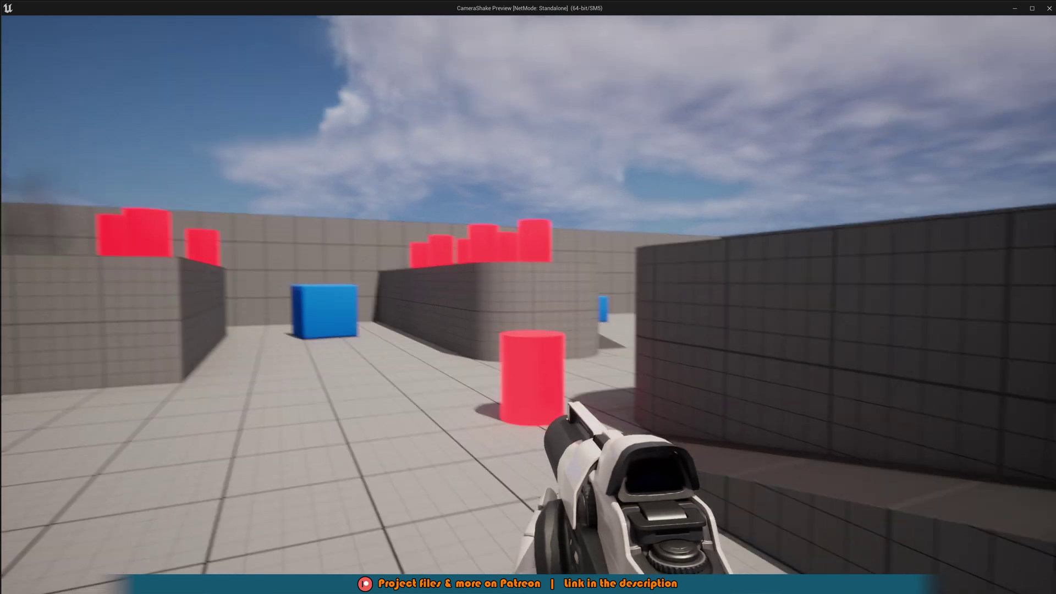
click(527, 297)
Step: Fire at the remaining far-wall barrels until the last ones explode with camera shake
click(528, 296)
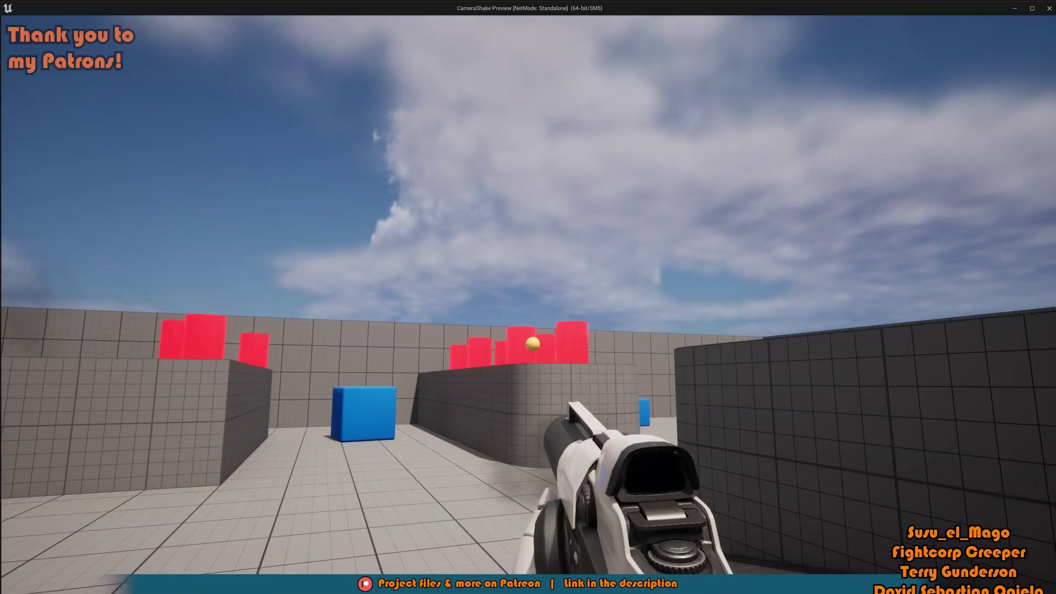
click(528, 297)
click(528, 297)
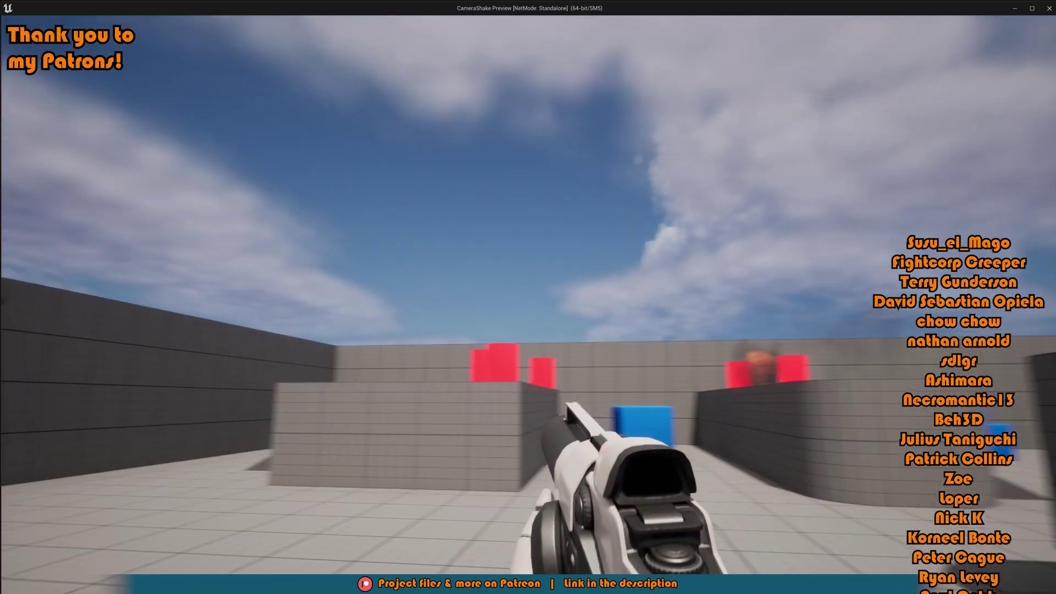
click(528, 297)
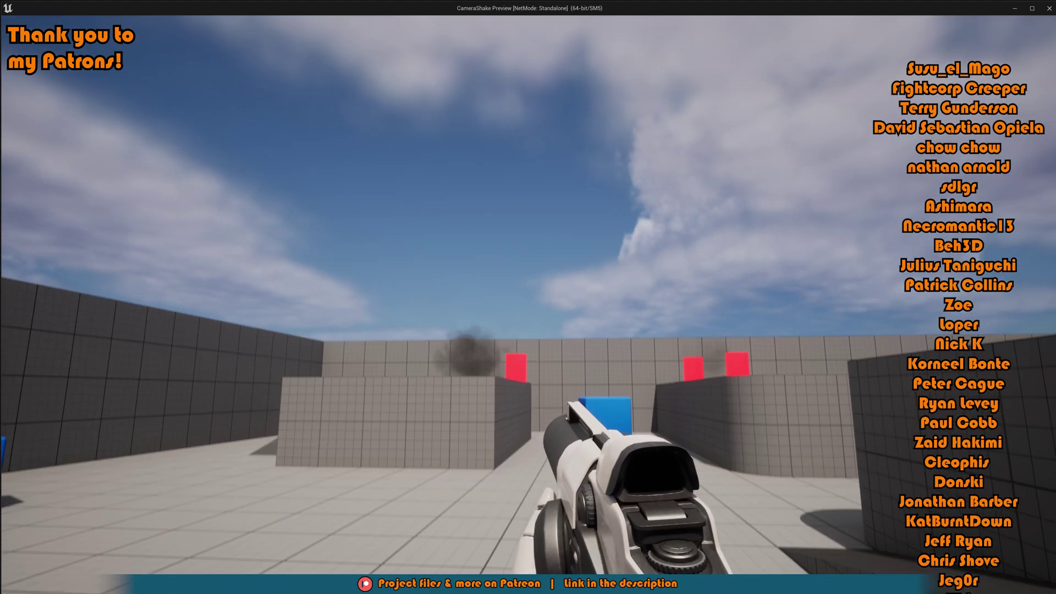
click(528, 297)
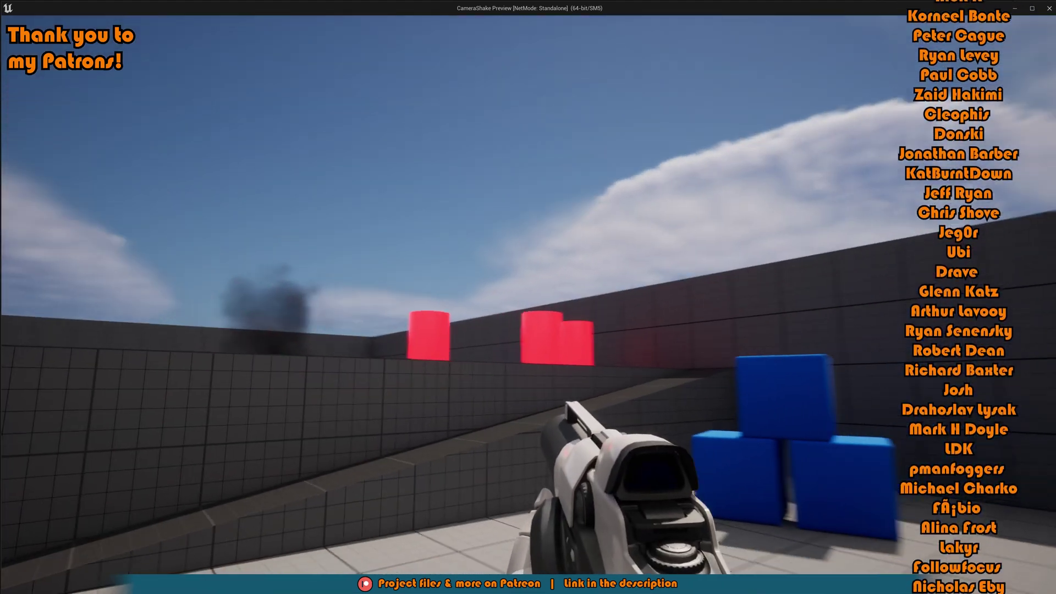
click(528, 297)
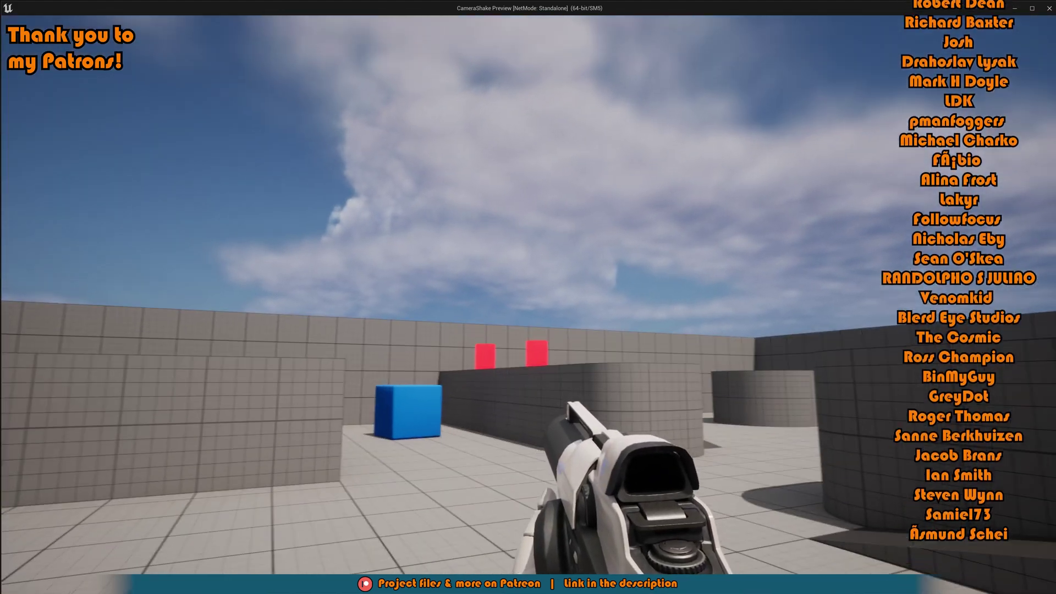
click(528, 297)
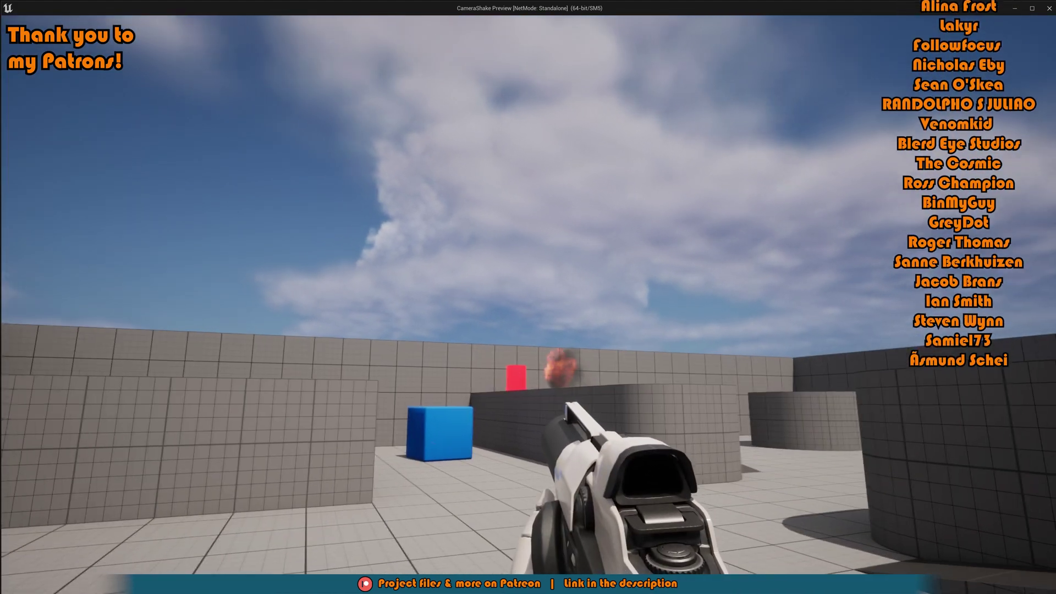
click(528, 297)
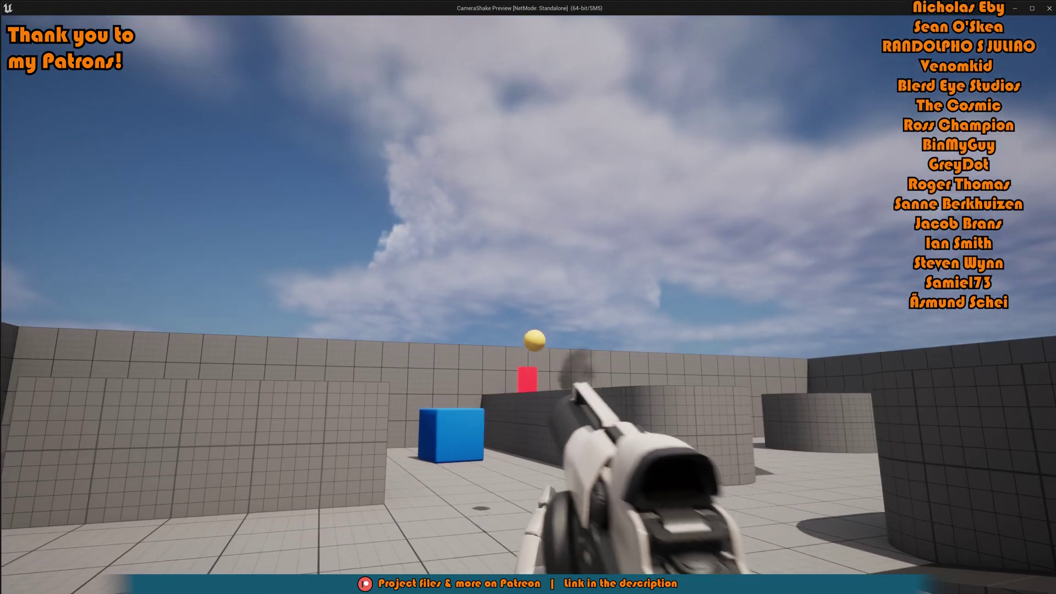